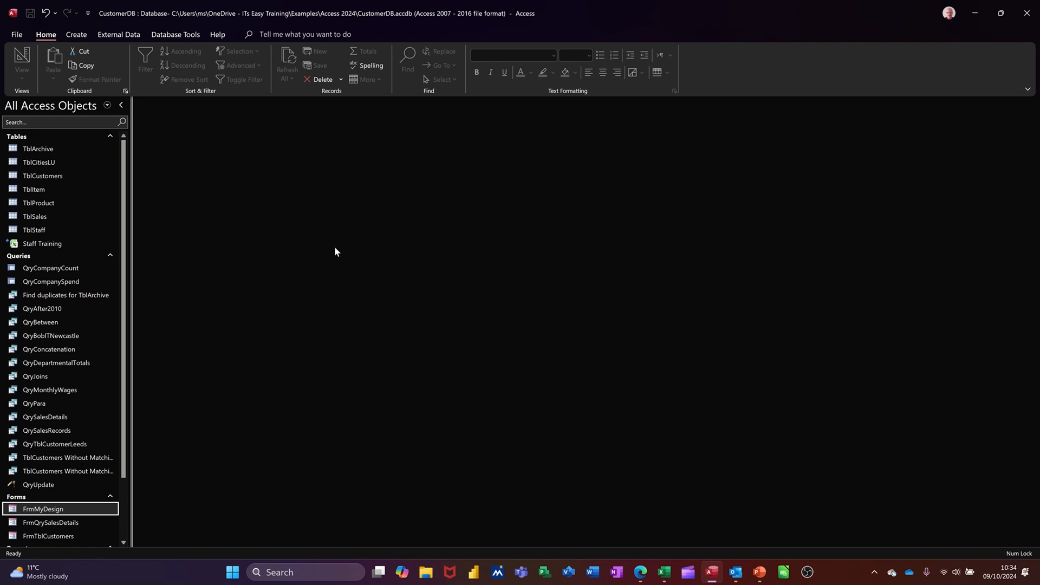
Start a new table in Design view with a FeedbackID AutoNumber field as the primary key.
click(76, 36)
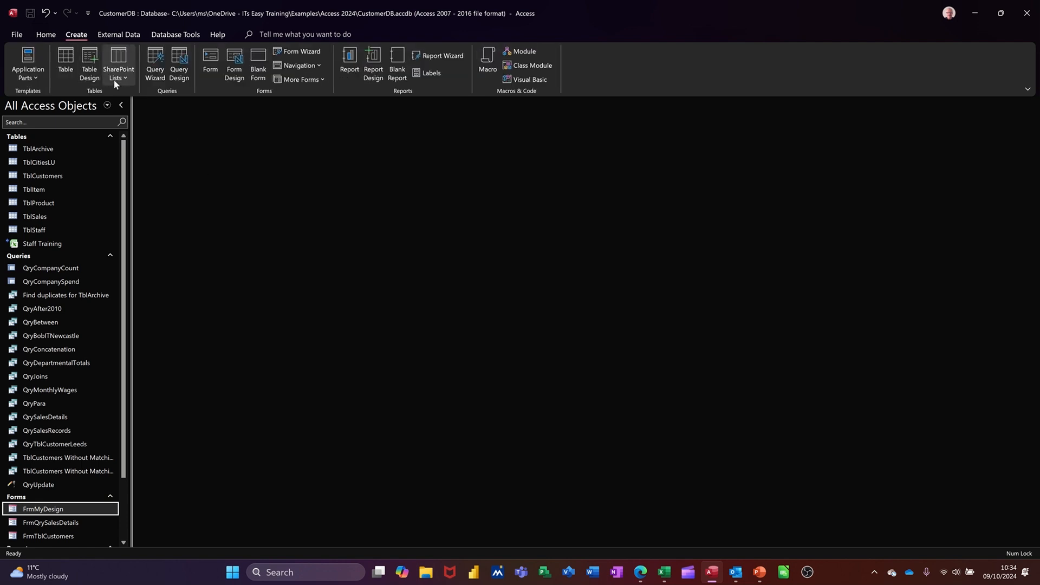
click(90, 57)
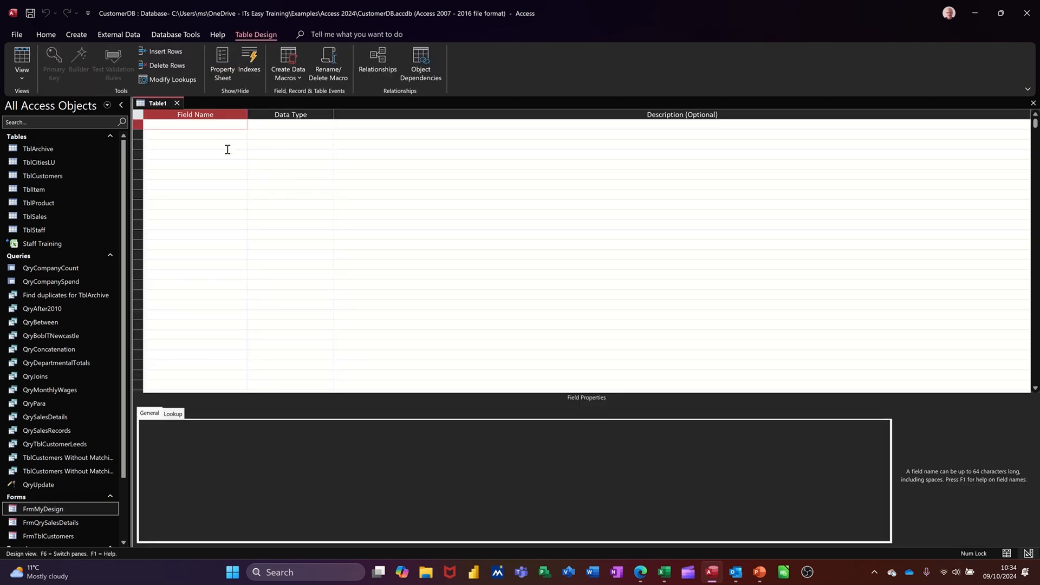
text(FeedbackID)
key(Return)
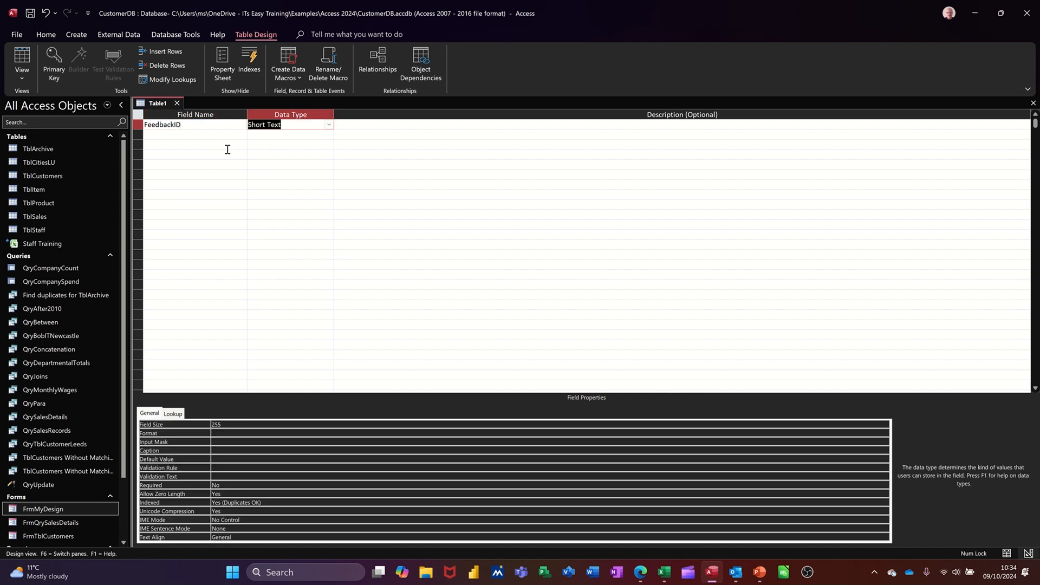
text(autoNumber)
click(215, 123)
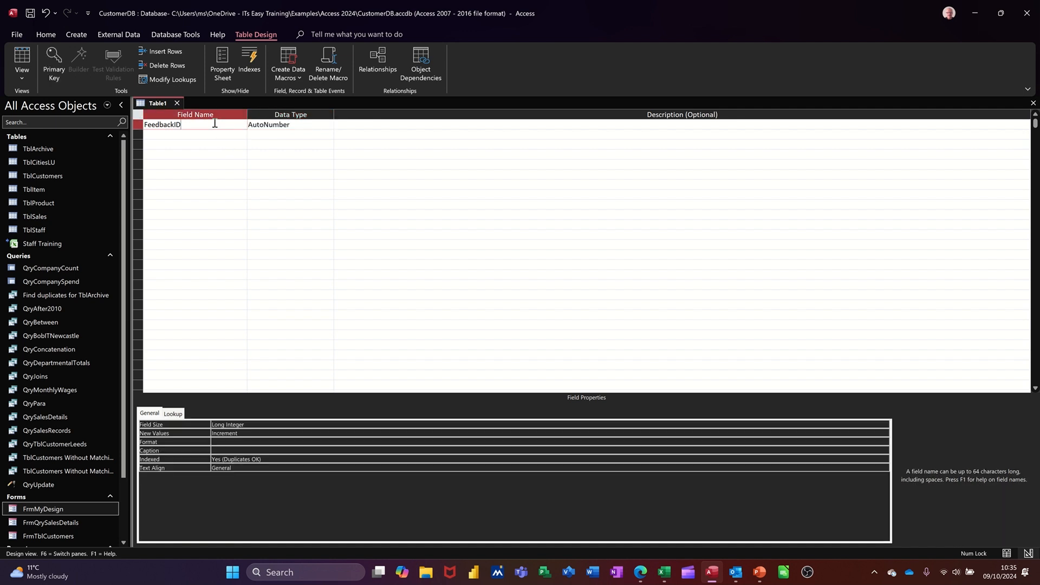
click(54, 65)
Add a CustomeriD field with the Number data type below FeedbackID.
click(174, 135)
text(C)
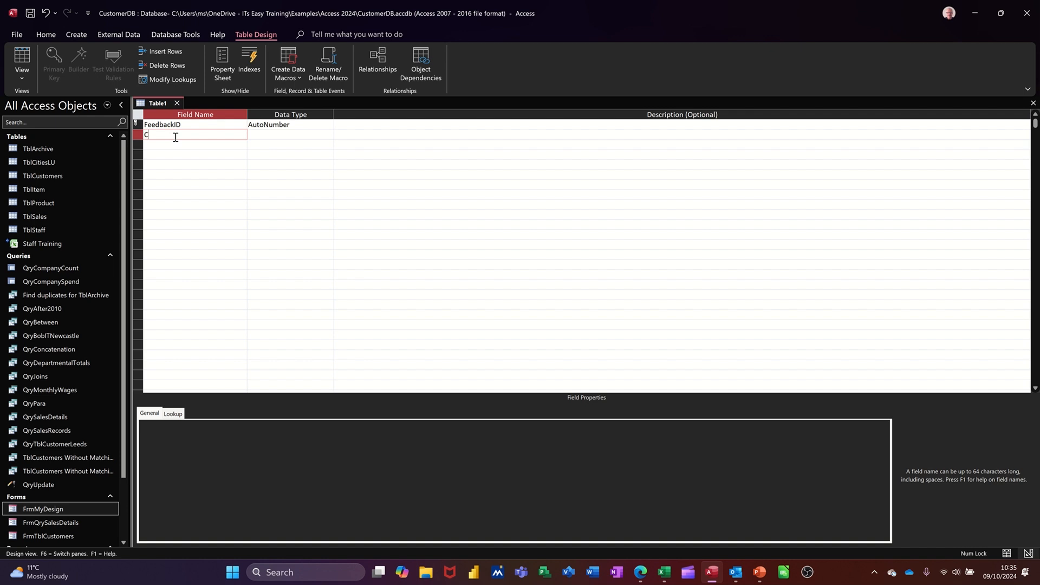
text(ustomerID)
key(Tab)
text(n)
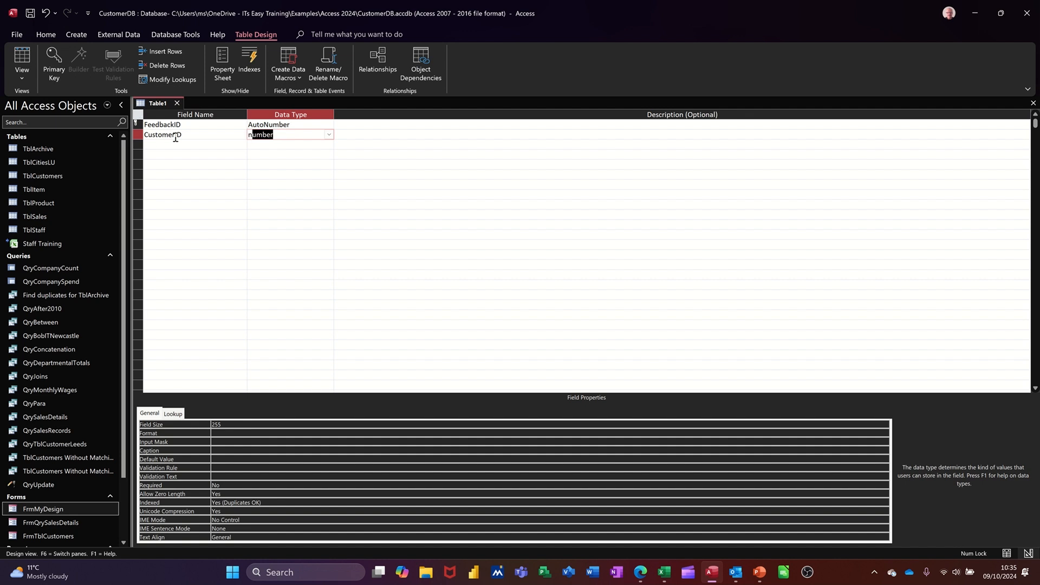
Add the fields Tutor and Content, both with the Number data type.
click(178, 144)
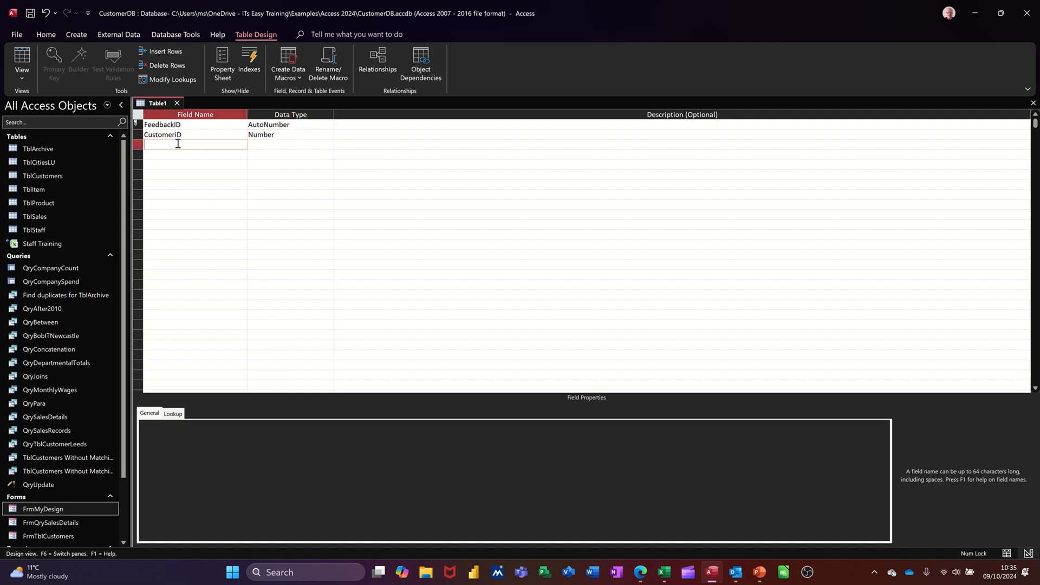
text(Tutor)
key(Tab)
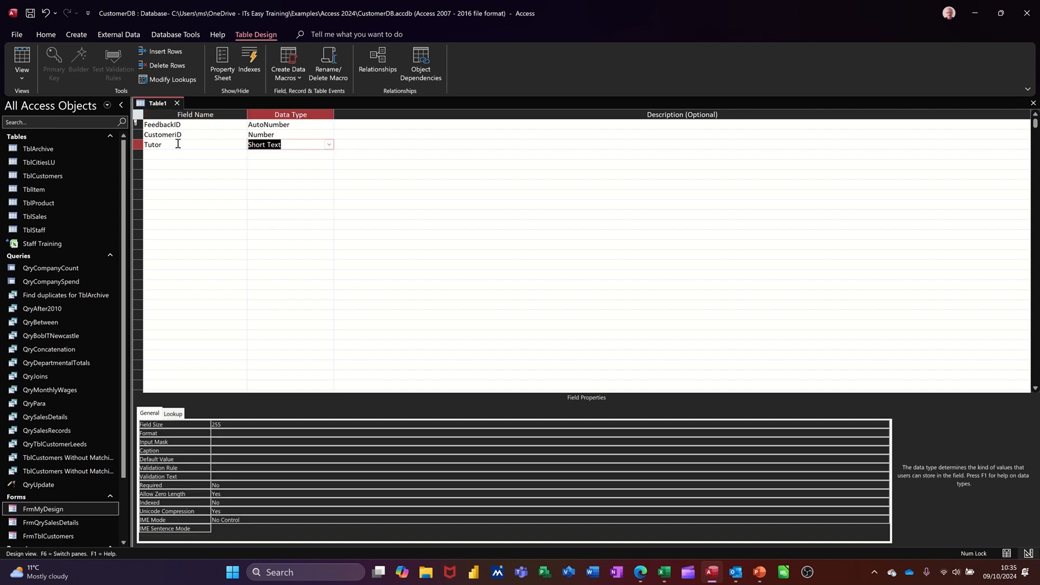
text(number)
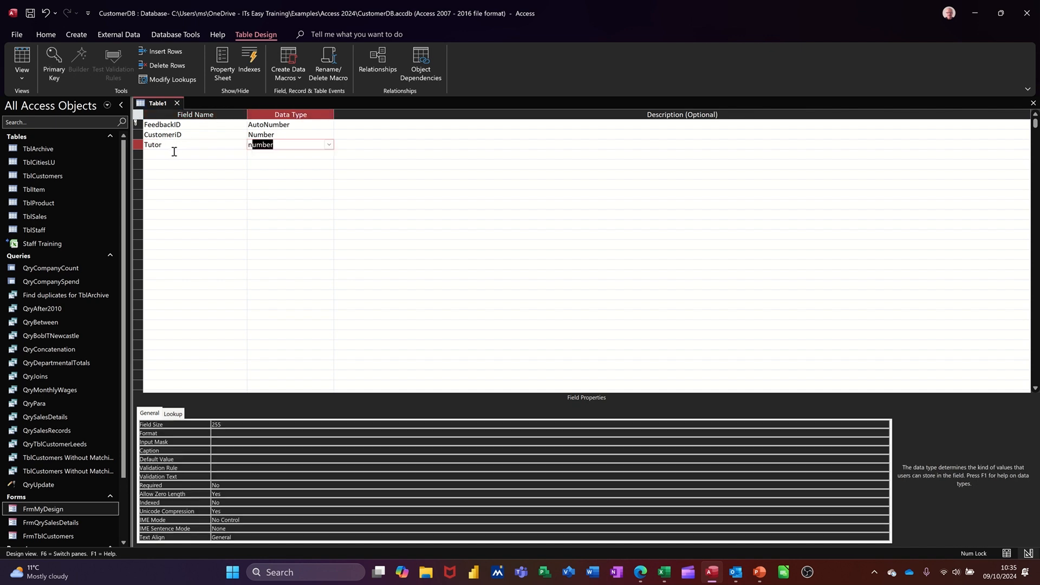
click(174, 152)
text(C)
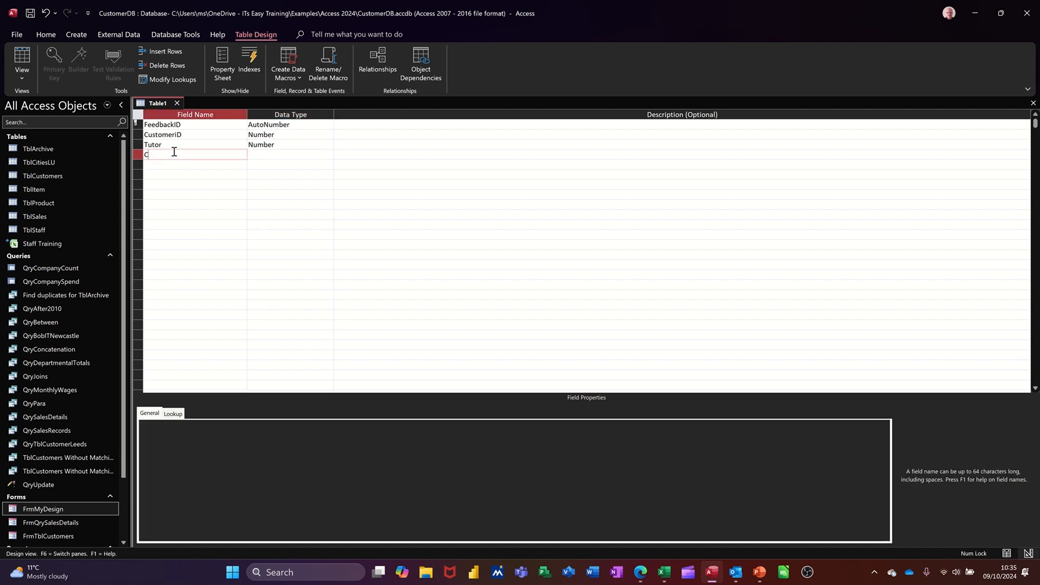
text(ontent)
key(Tab)
text(n)
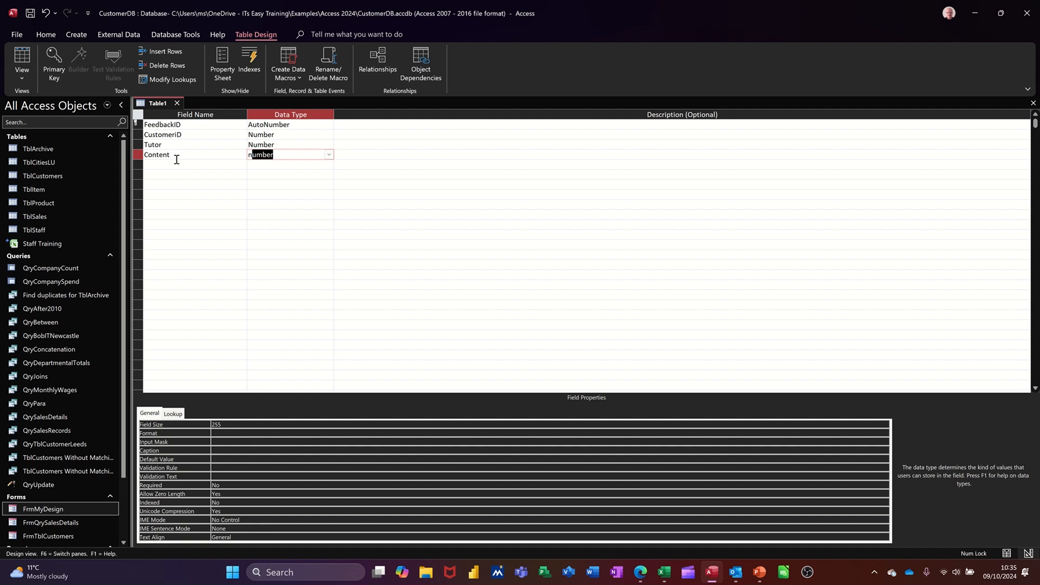
Add the fields Pace and Duration, both with the Number data type.
click(178, 163)
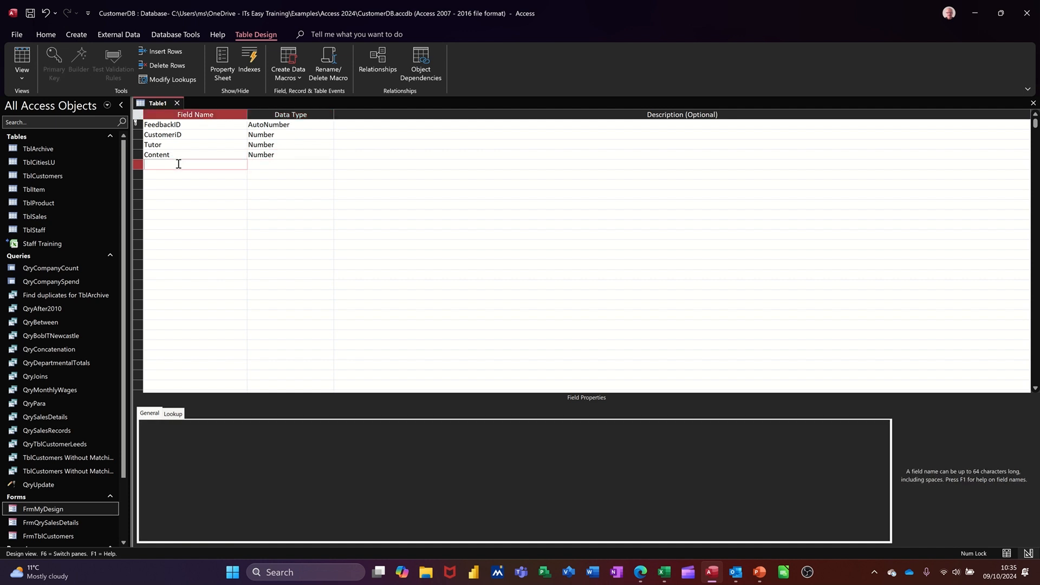
text(Pace)
key(Tab)
text(n)
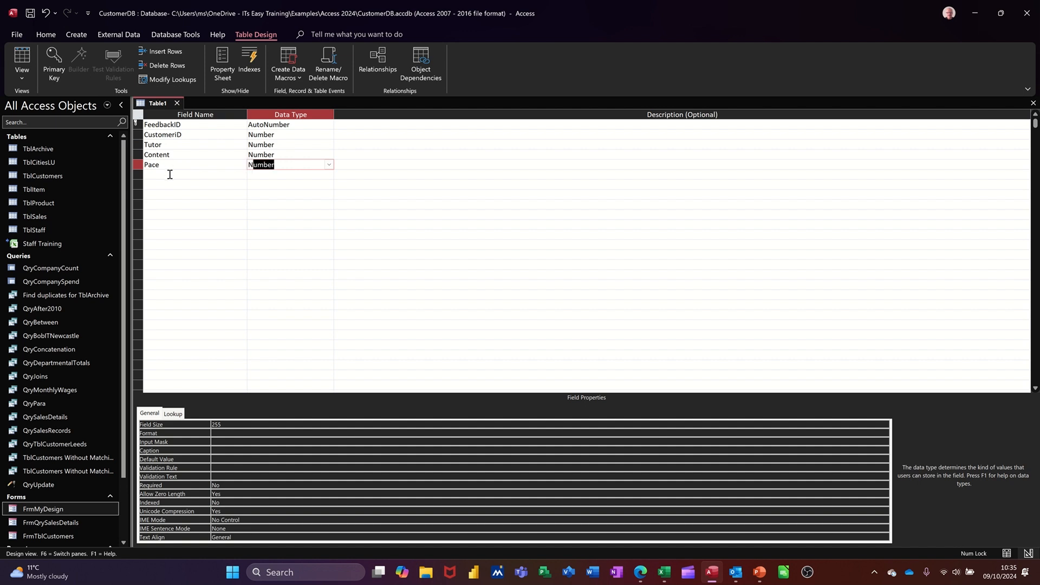
click(170, 174)
text(D)
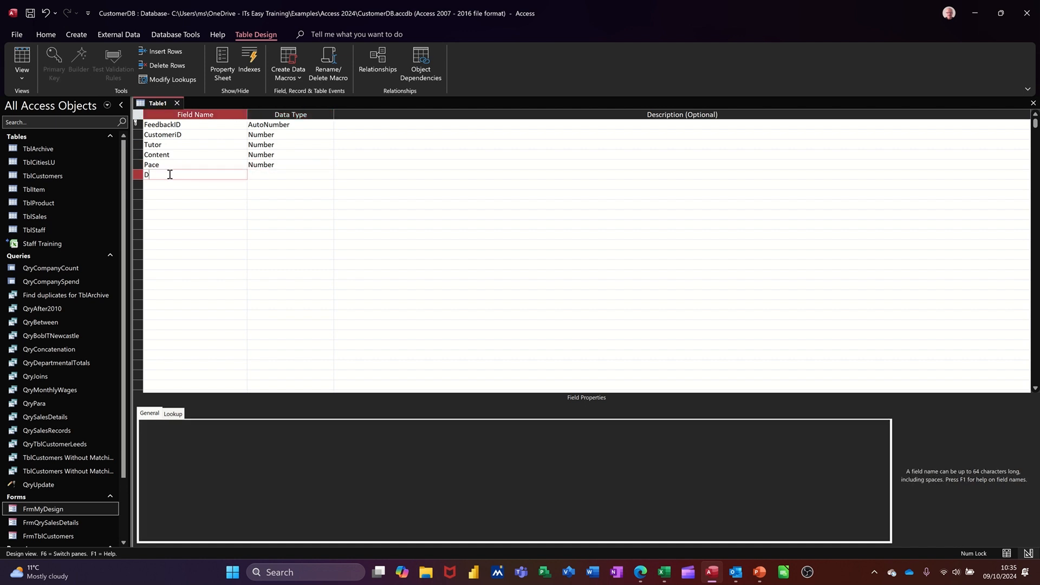
text(uration)
key(Tab)
text(n)
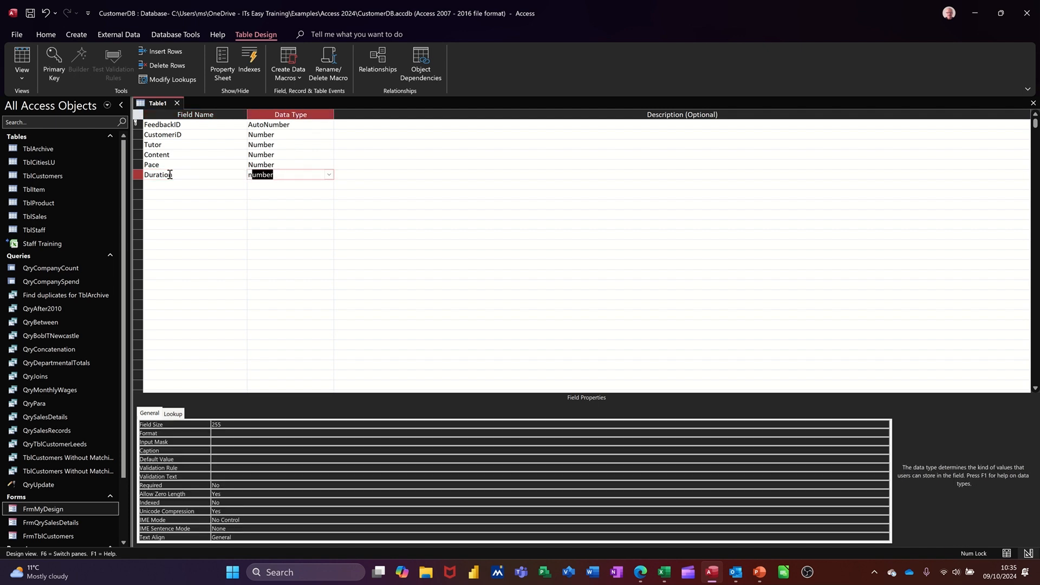
Save the new table as TblFeedback.
click(195, 195)
click(30, 13)
text(TblFeedback)
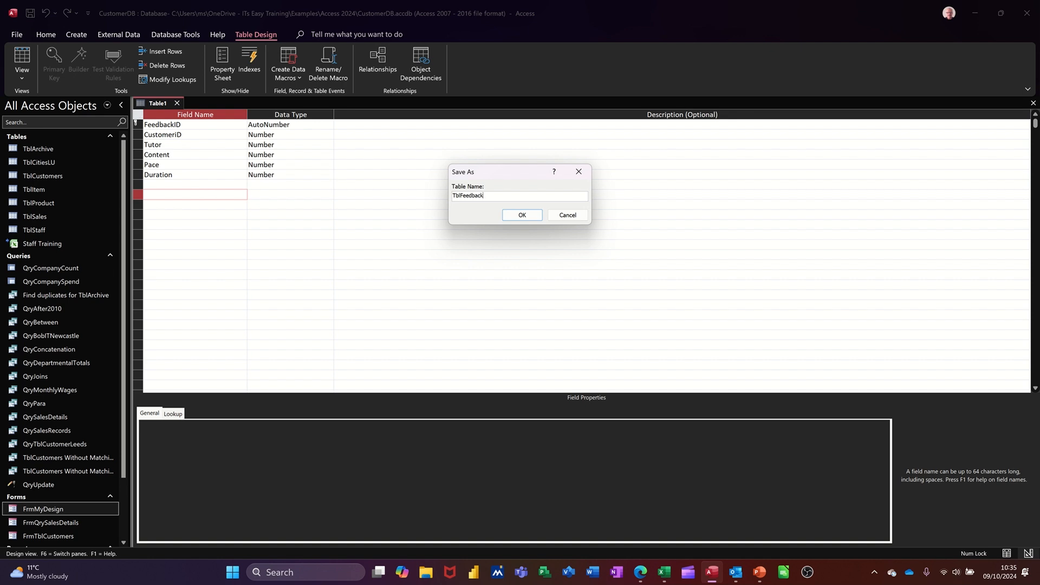
click(524, 215)
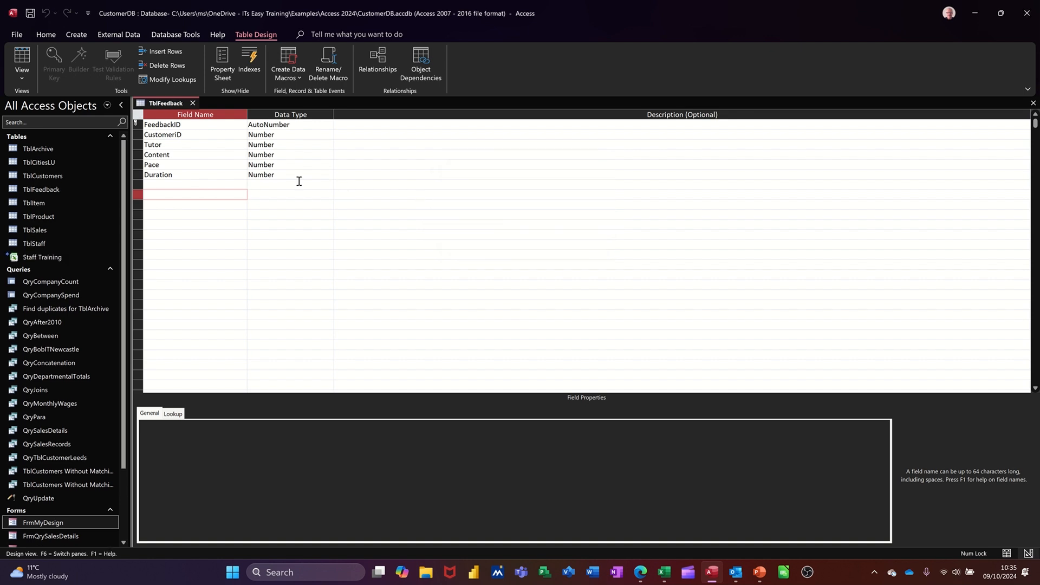
View TblFeedback as a datasheet and look up the customer IDs and names in TblCustomers, closing that table again.
click(29, 60)
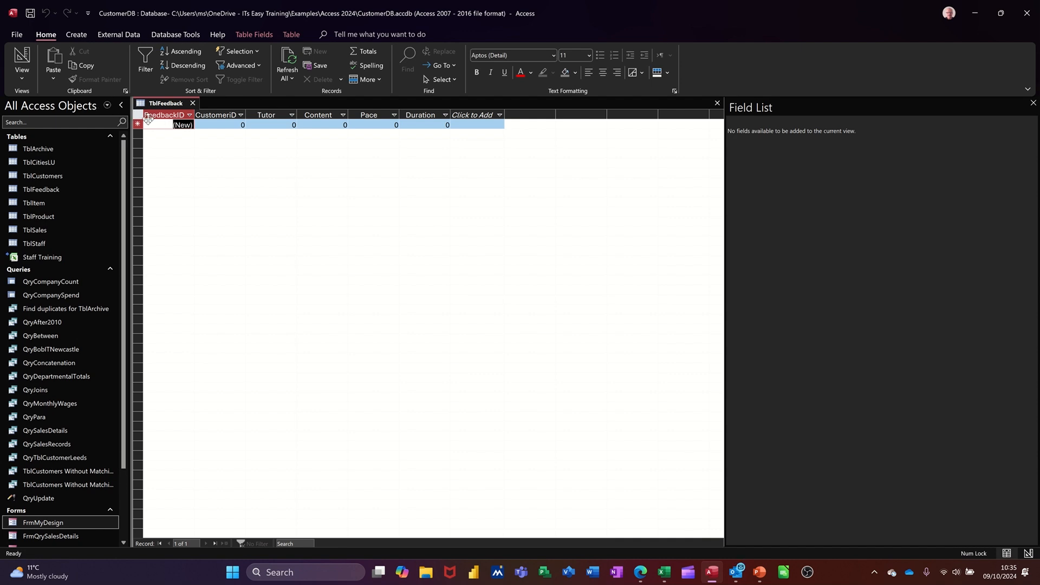
click(234, 124)
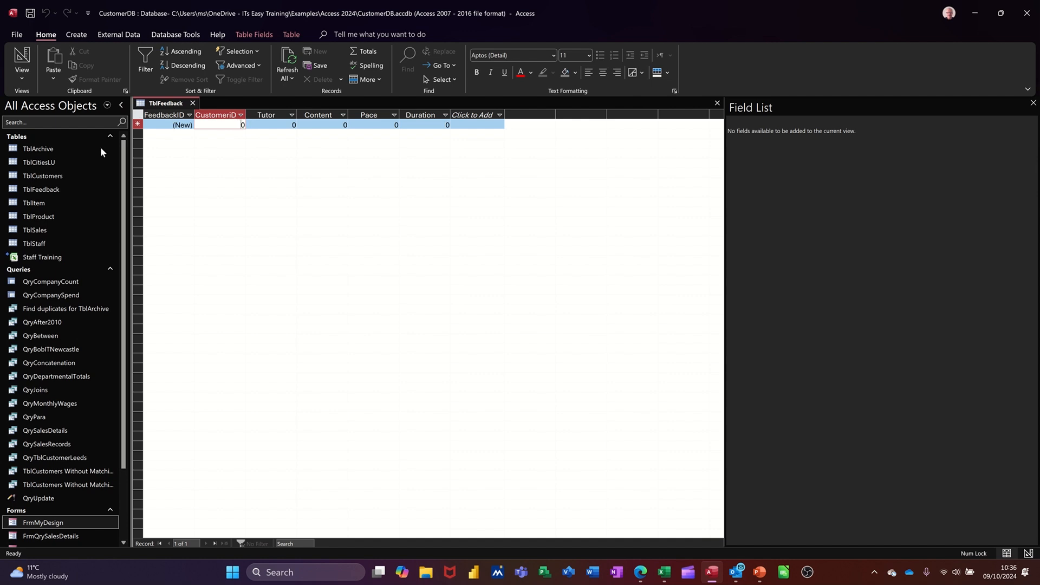
double_click(57, 178)
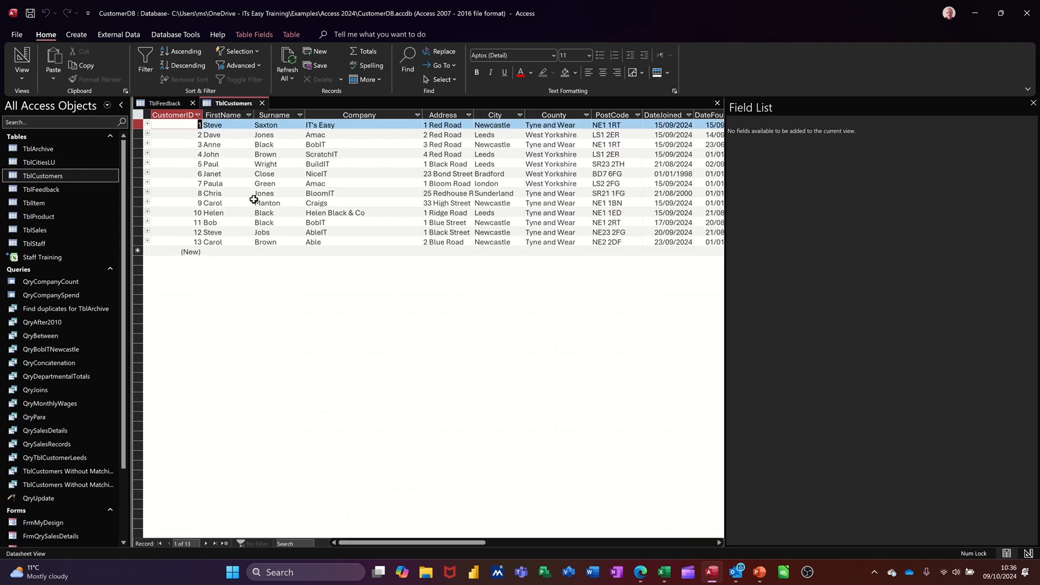
click(262, 104)
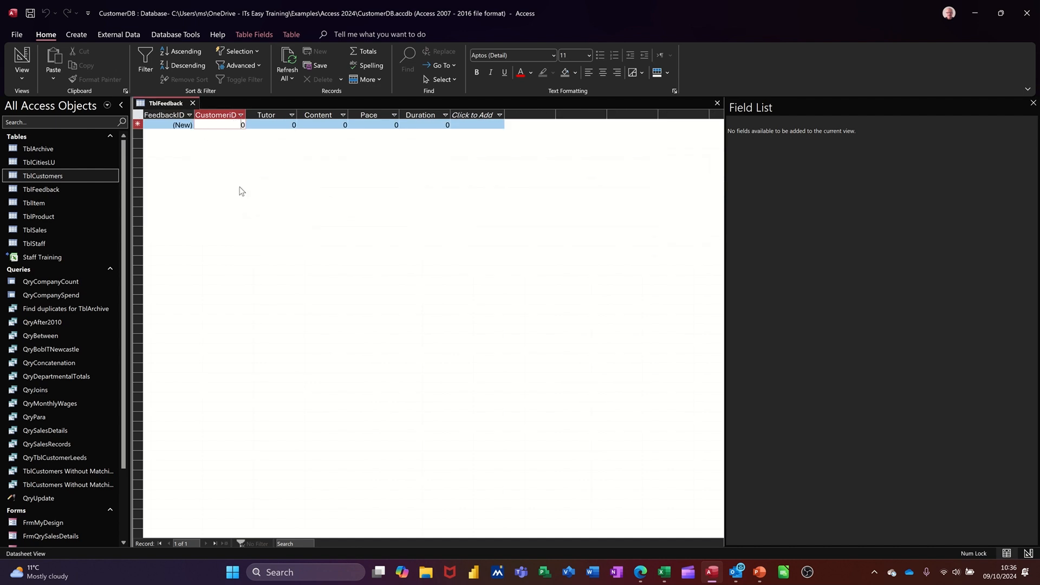
Return TblFeedback to Design view and set the customer ID field's lookup display control to Combo Box.
click(21, 63)
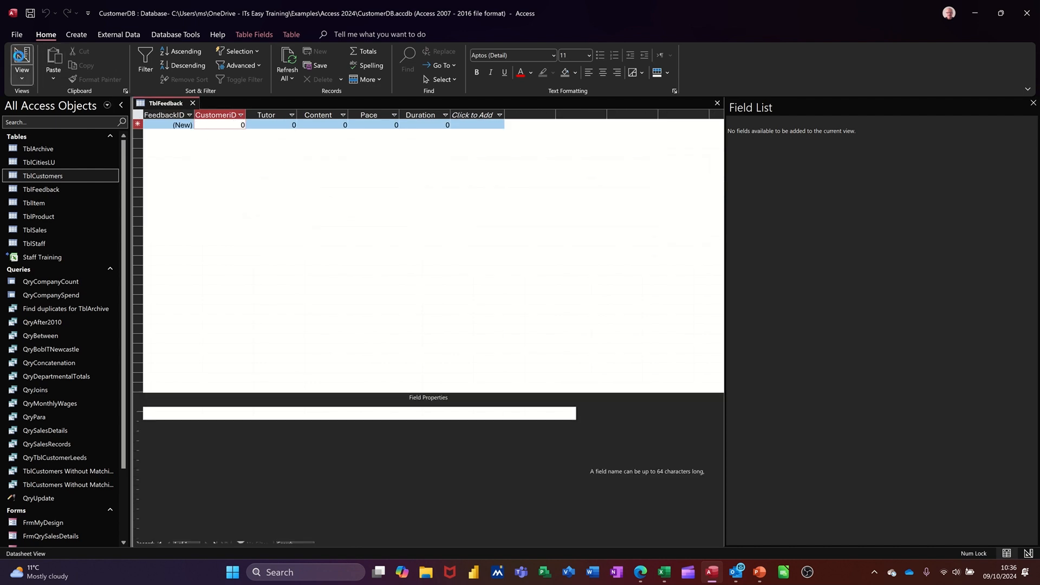
click(204, 139)
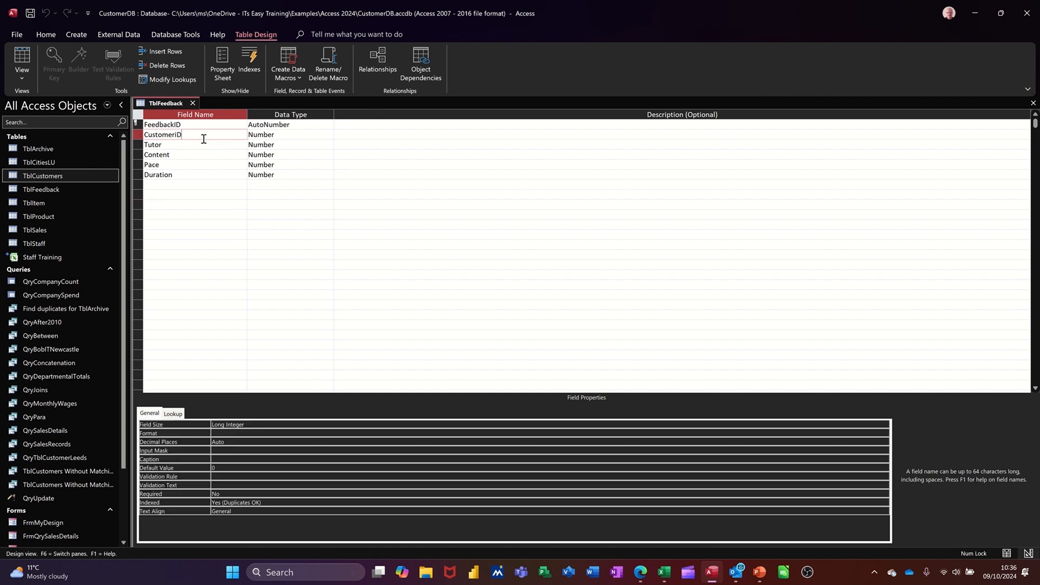
click(179, 413)
click(644, 425)
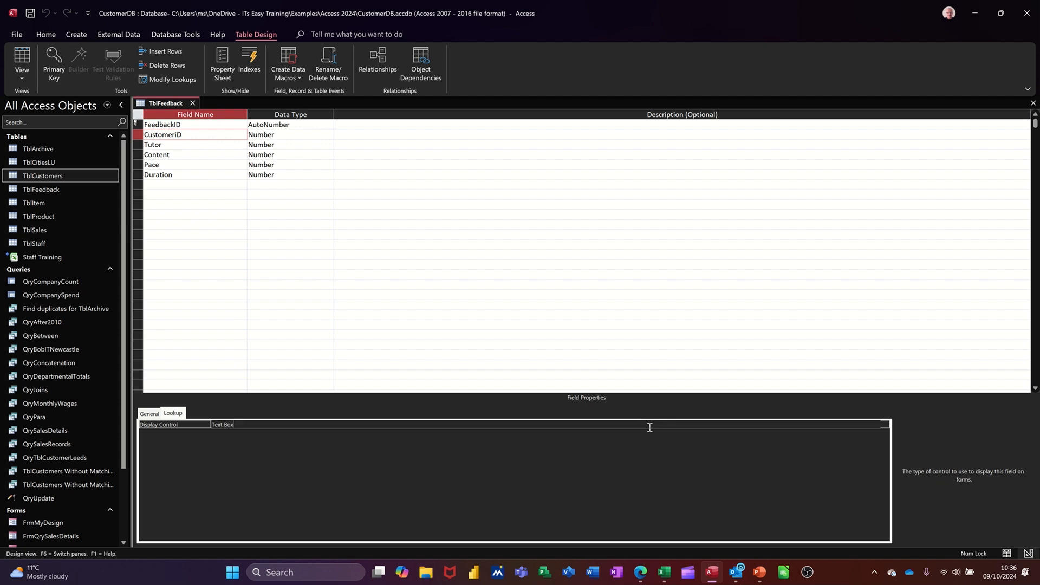
click(885, 425)
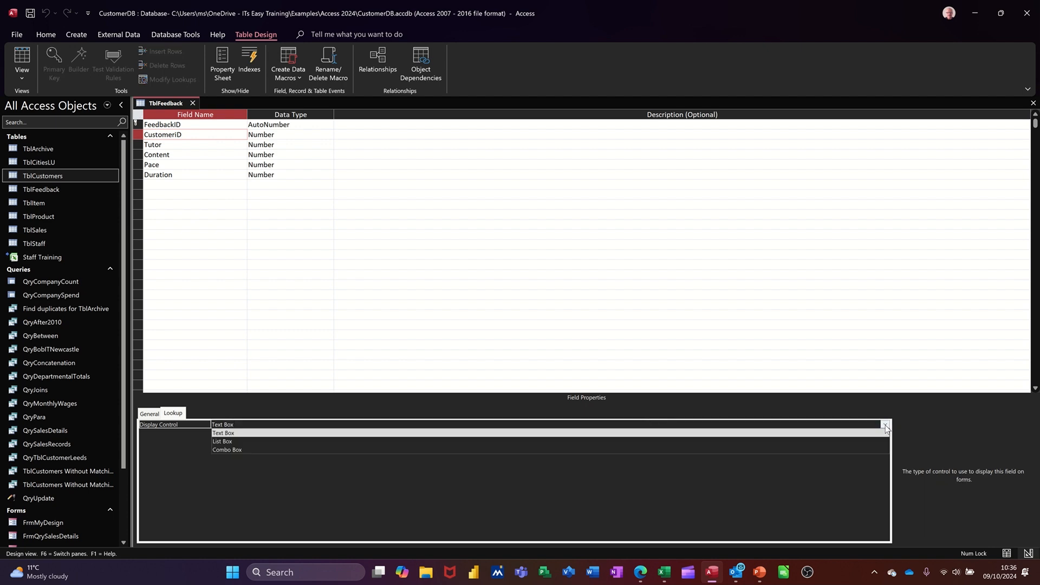
click(419, 450)
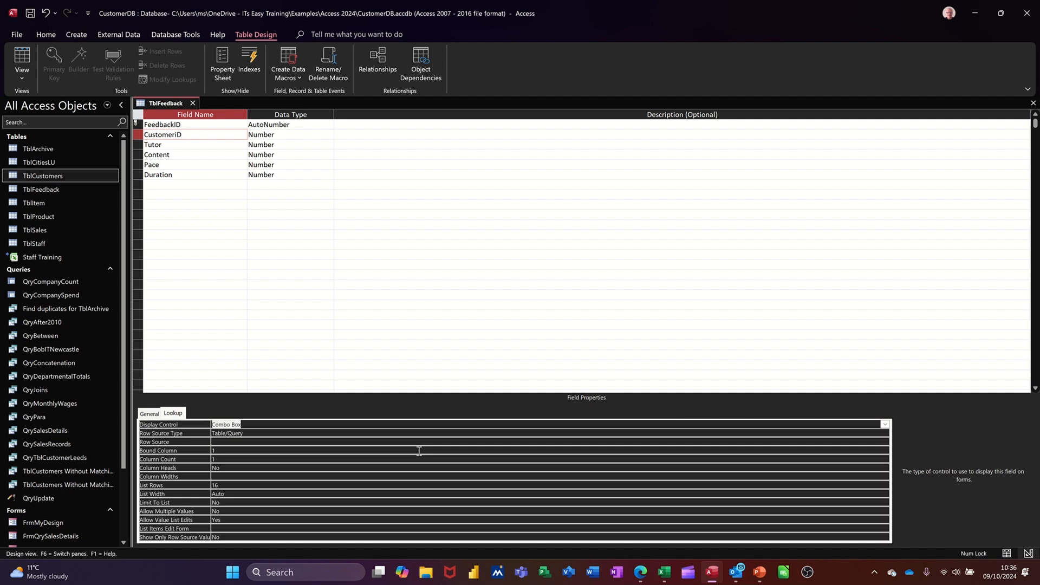
Use TblCustomers as the row source of the customer ID combo box.
click(273, 441)
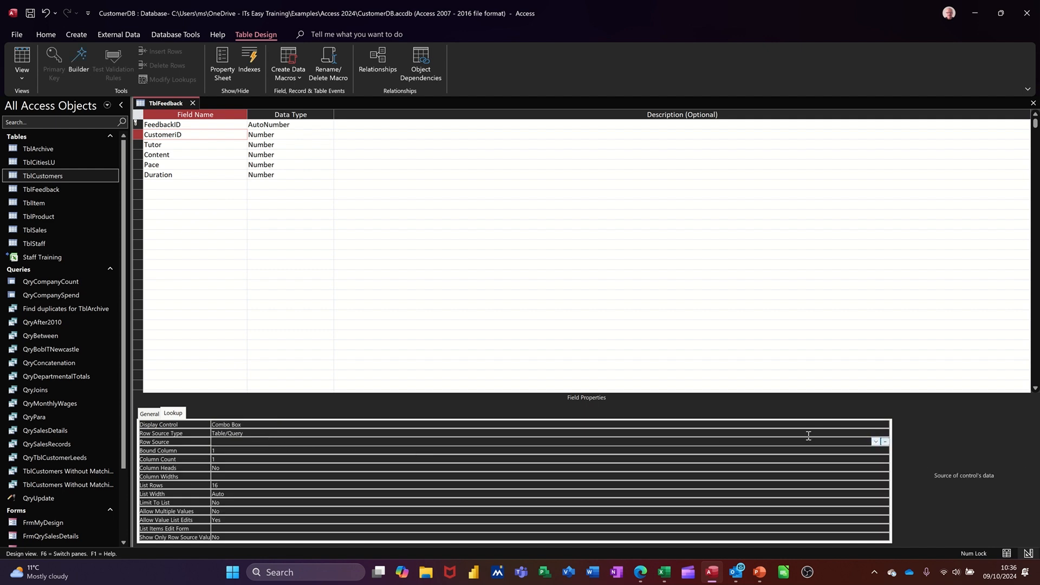
click(876, 441)
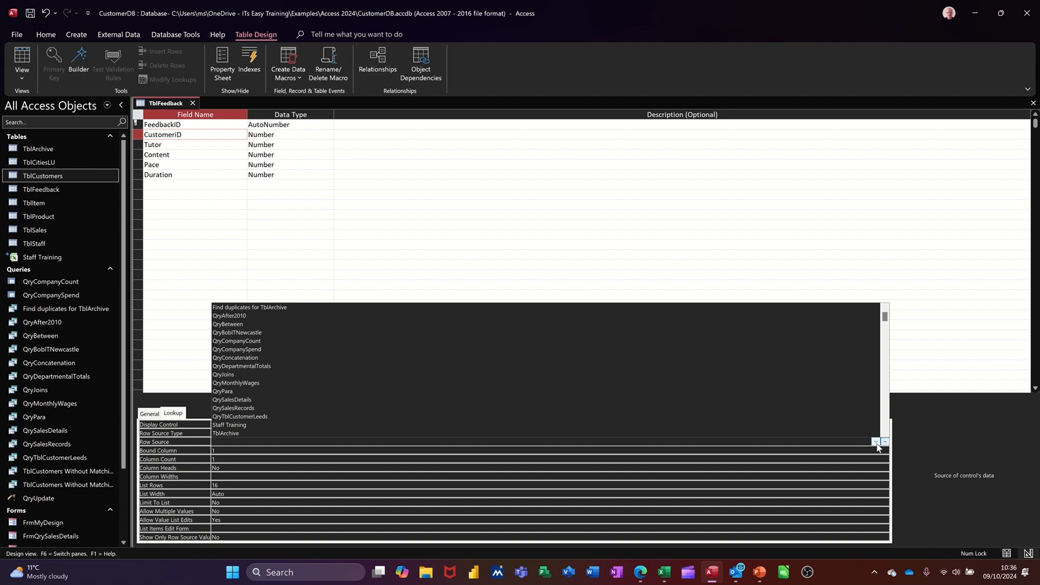
scroll(435, 413, down, 1)
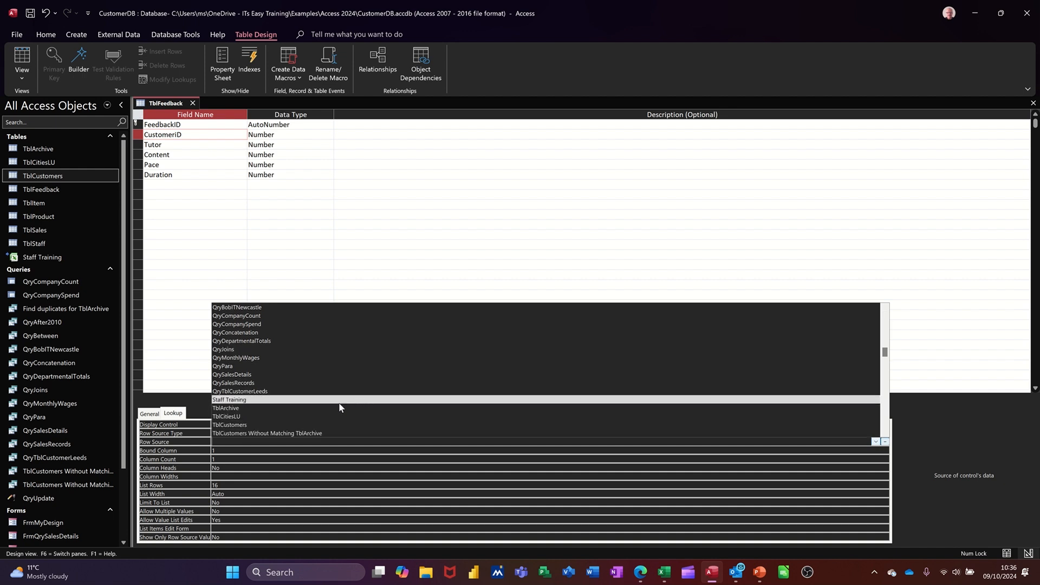
click(279, 424)
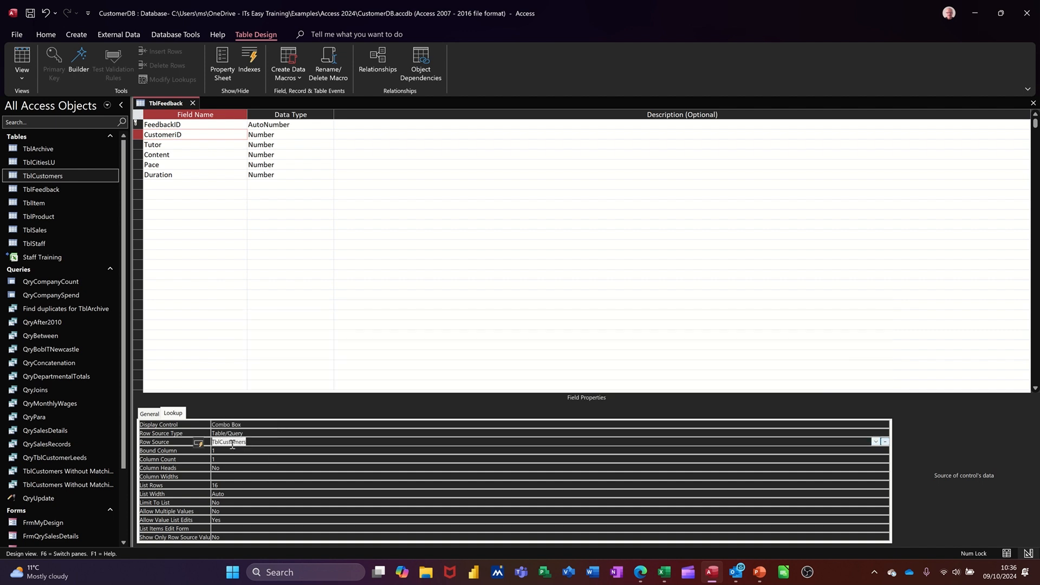
Set the customer ID lookup's column count to 4, column widths to 2 cm and list width to 10 cm.
click(229, 460)
key(BackSpace)
text(4)
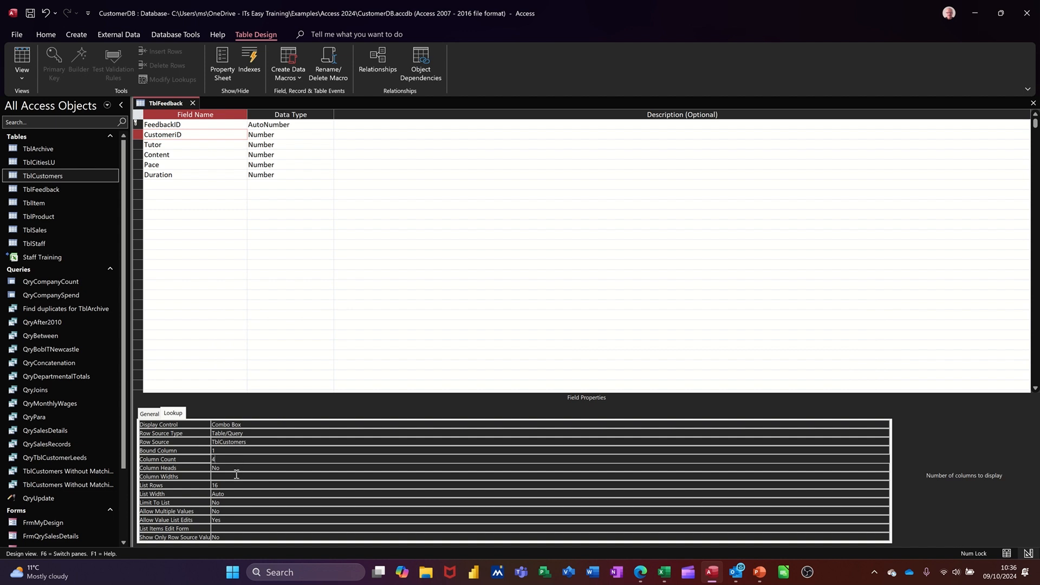
click(236, 474)
text(2)
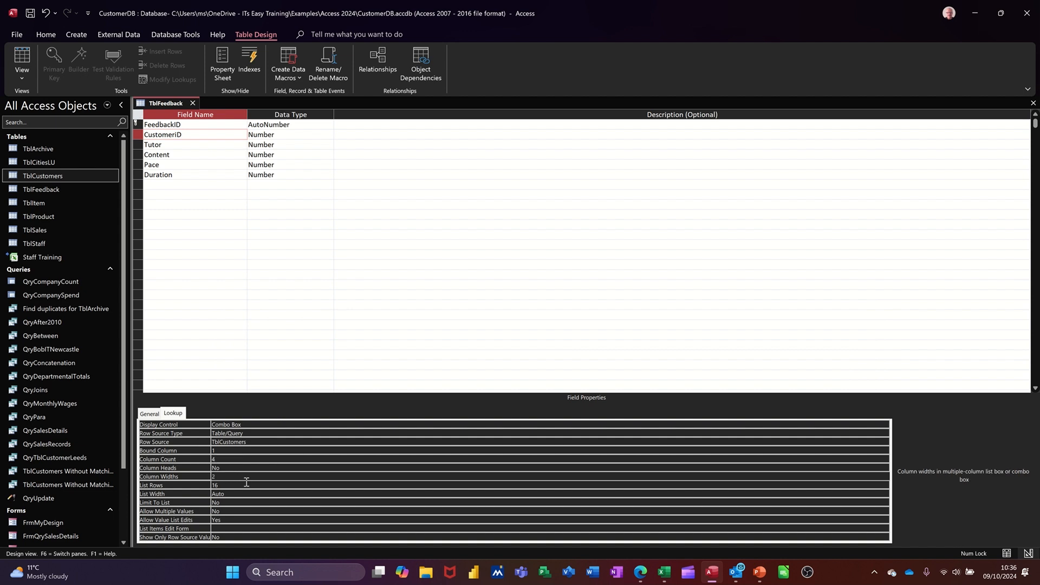
click(191, 495)
text(10)
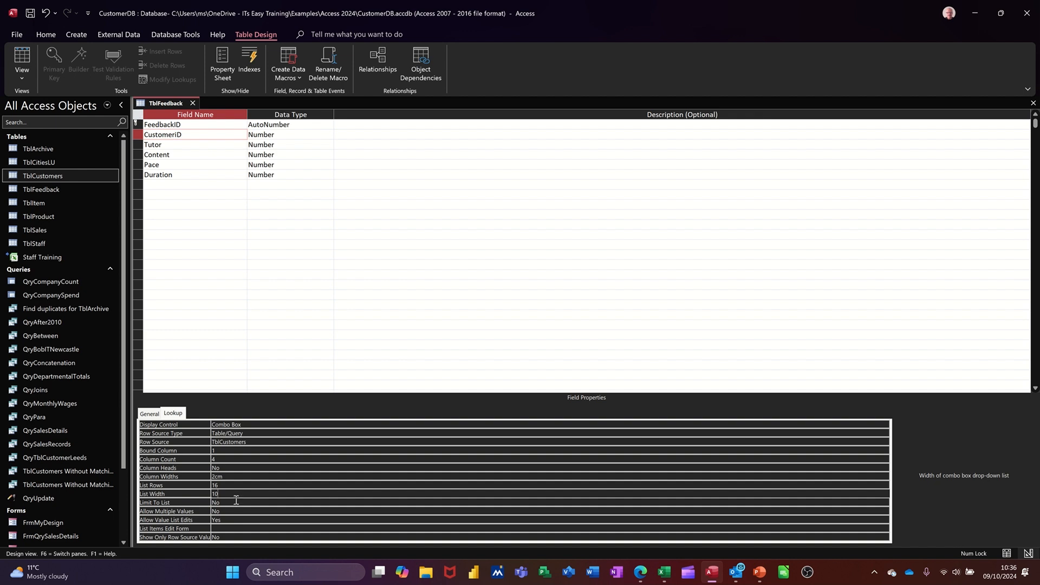
Set the customer ID lookup's Limit To List to Yes, and save TblFeedback before showing it in Datasheet view.
click(236, 499)
key(BackSpace)
key(BackSpace)
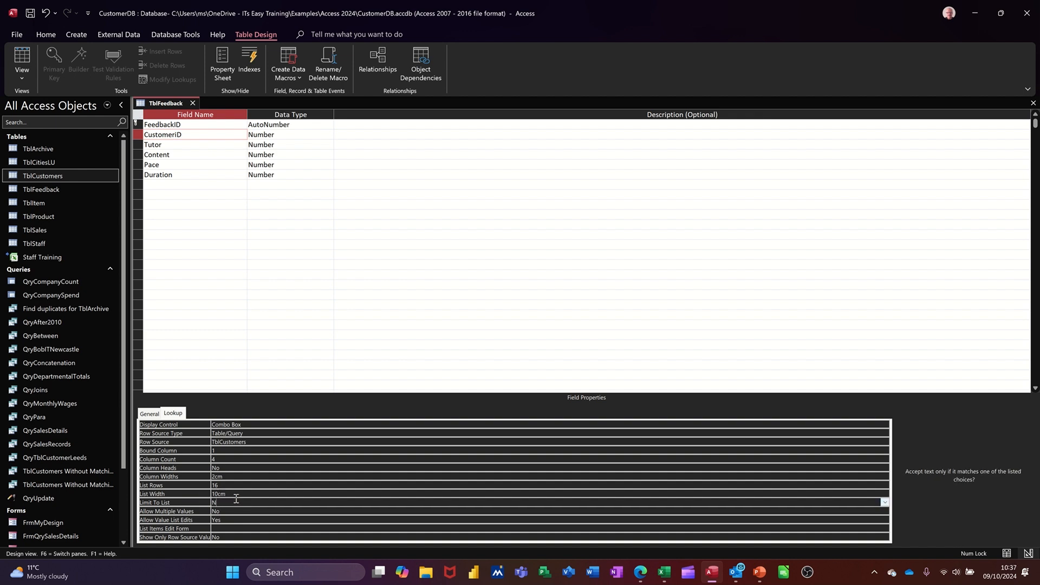
text(y)
click(31, 15)
click(22, 56)
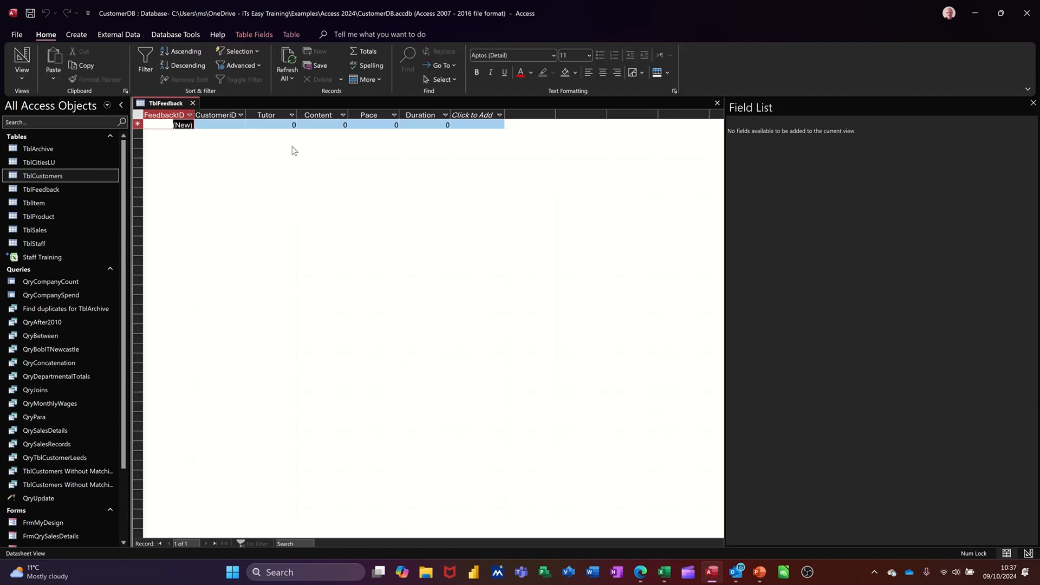
Choose the first customer from the CustomerID lookup to begin a new record in TblFeedback.
click(230, 125)
click(241, 125)
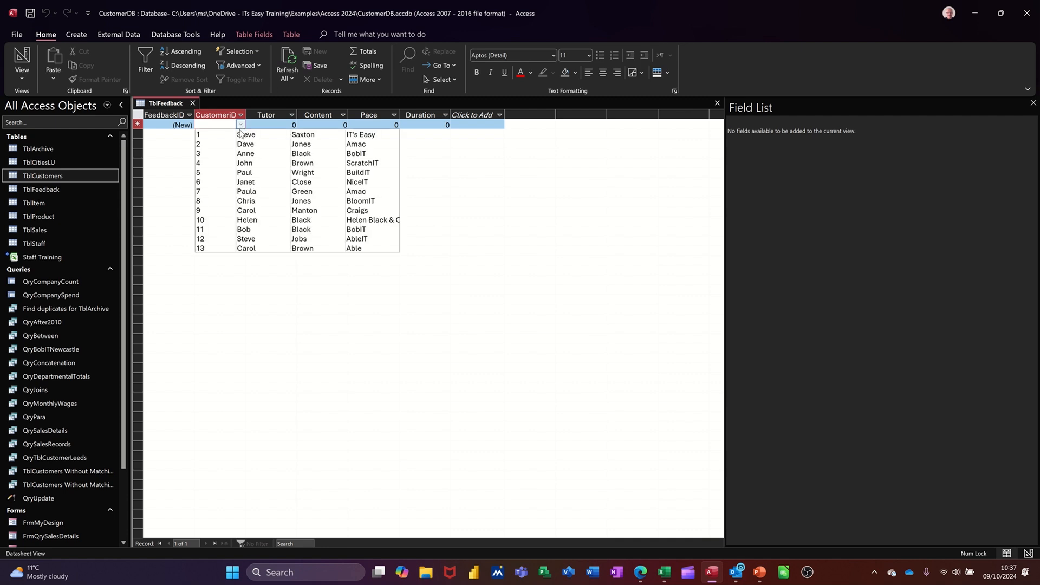
click(261, 136)
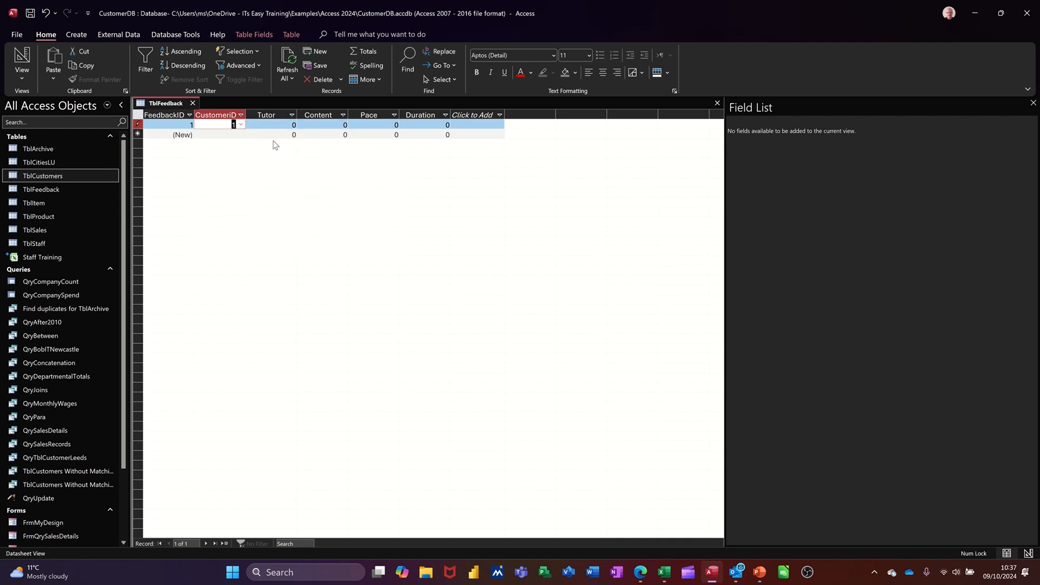
Enter a rating of 4 for Tutor, Content, Pace and Duration in the first feedback record.
key(Tab)
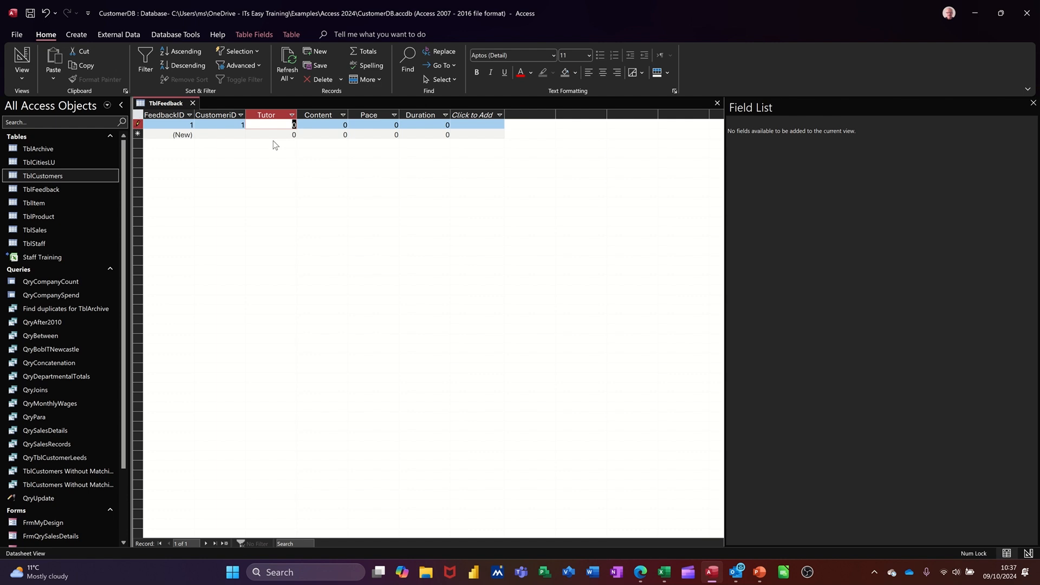
text(4)
key(Tab)
text(4)
key(Tab)
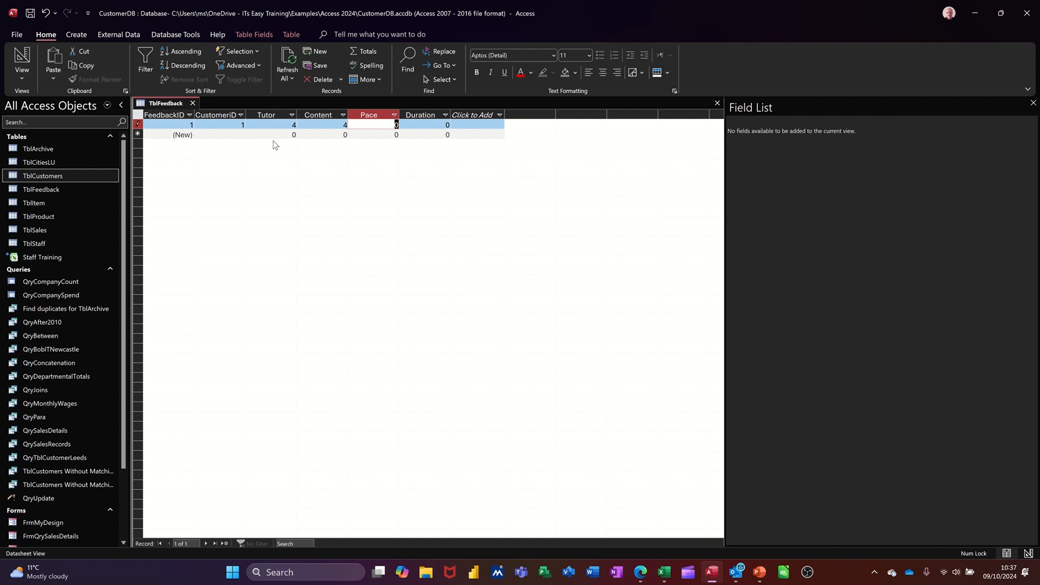
text(4)
key(Tab)
text(4)
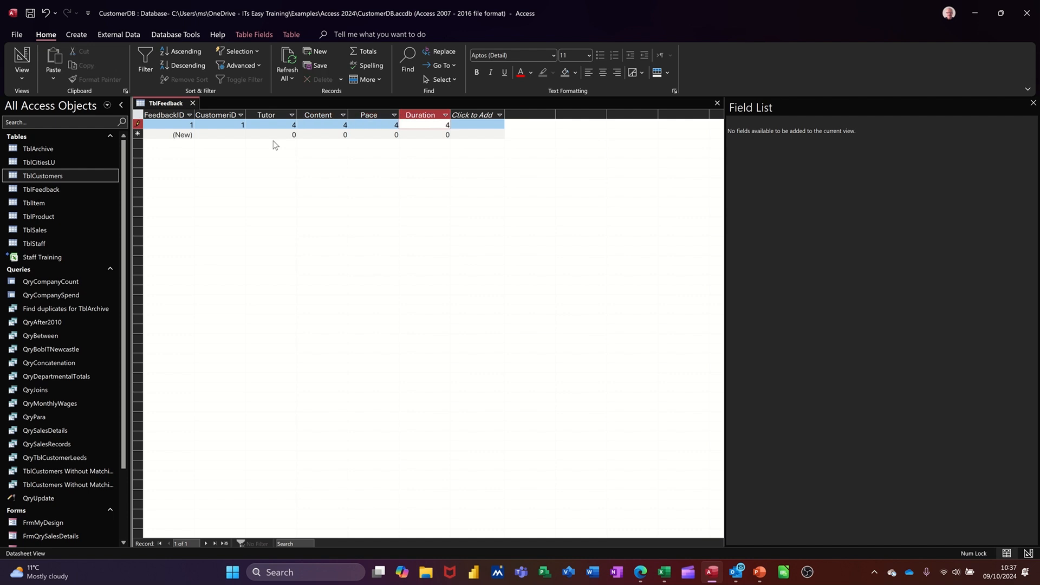
key(Tab)
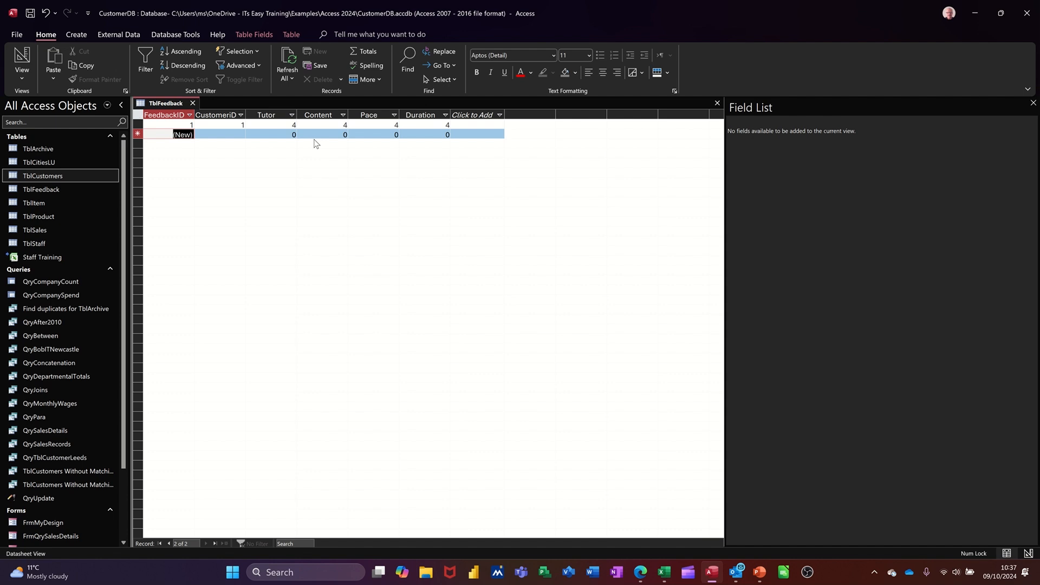
Close TblFeedback and create a blank form in Design view.
click(193, 102)
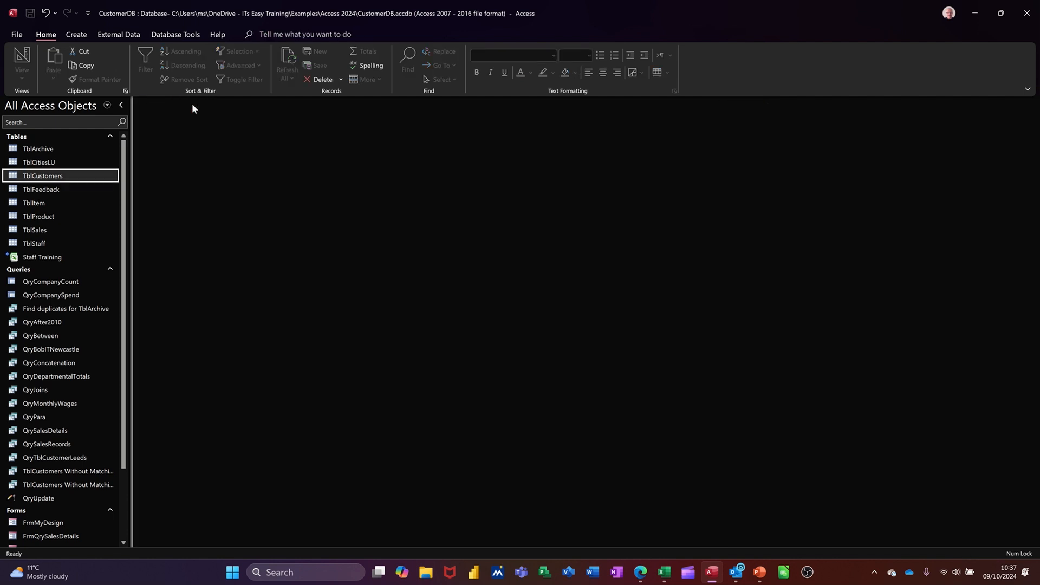
click(76, 34)
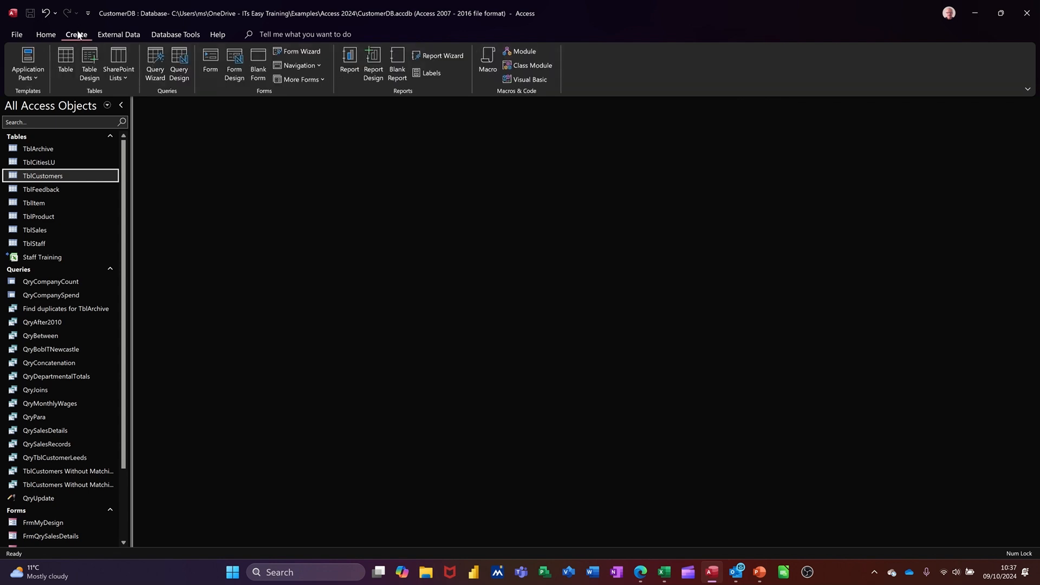
click(229, 71)
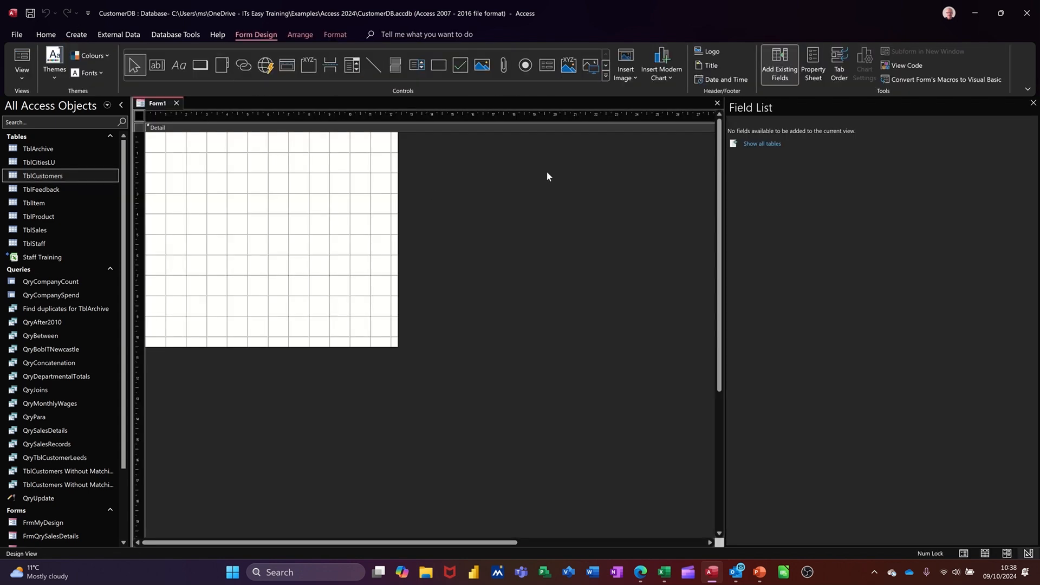
Set the new form's record source to TblFeedback.
click(808, 68)
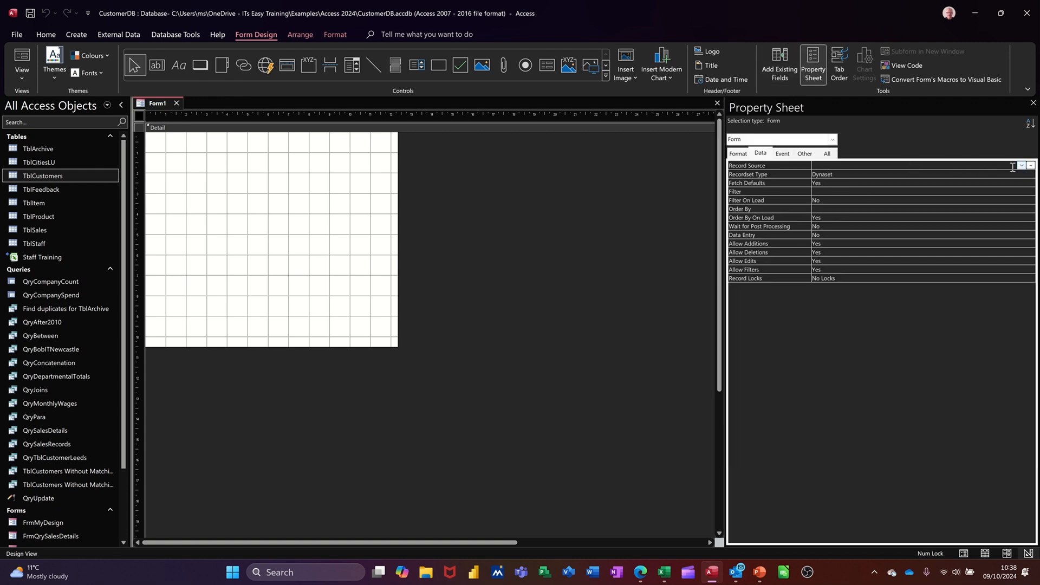
click(1021, 167)
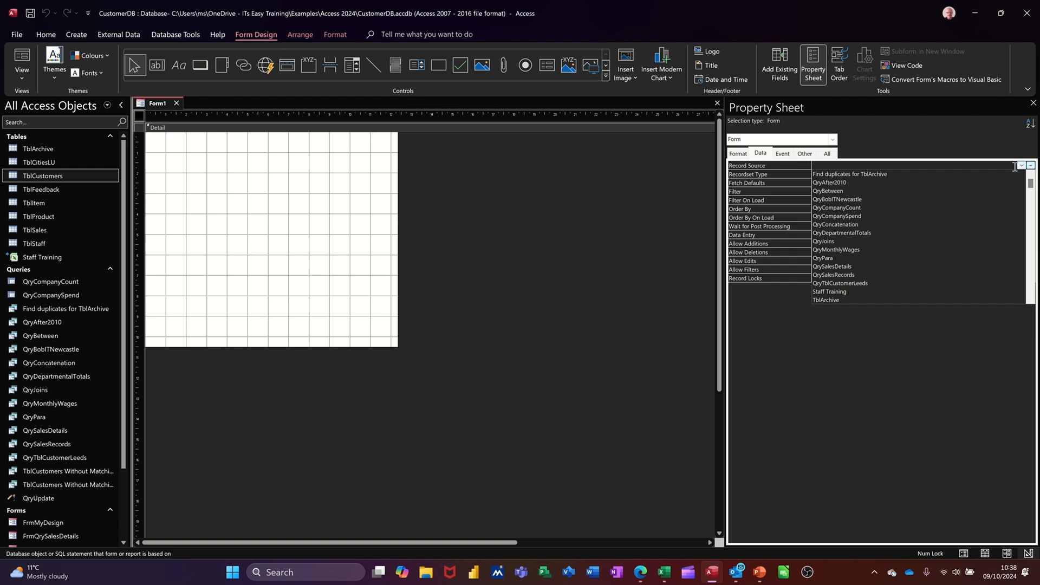
scroll(923, 222, down, 5)
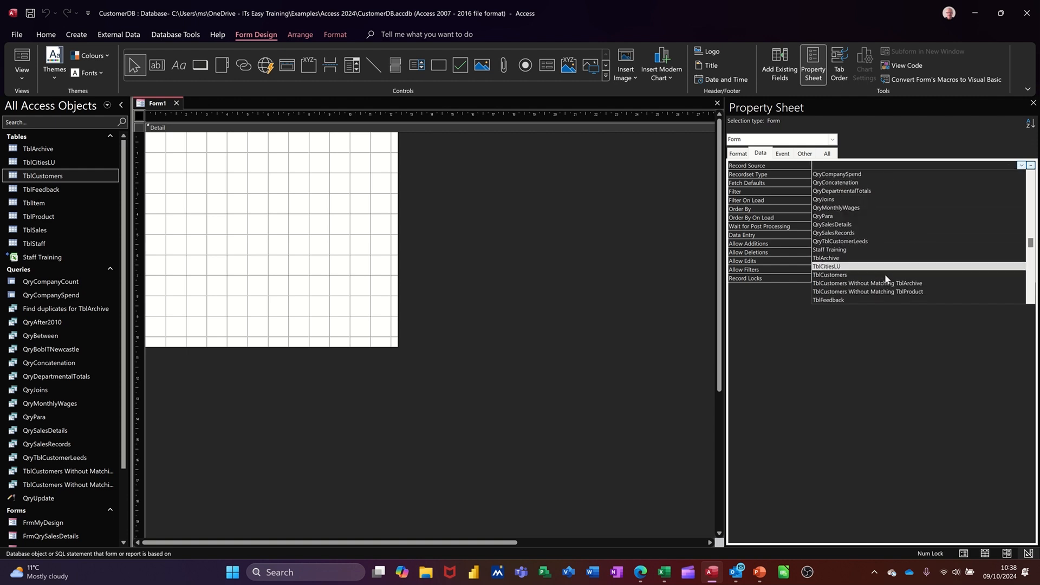
click(849, 301)
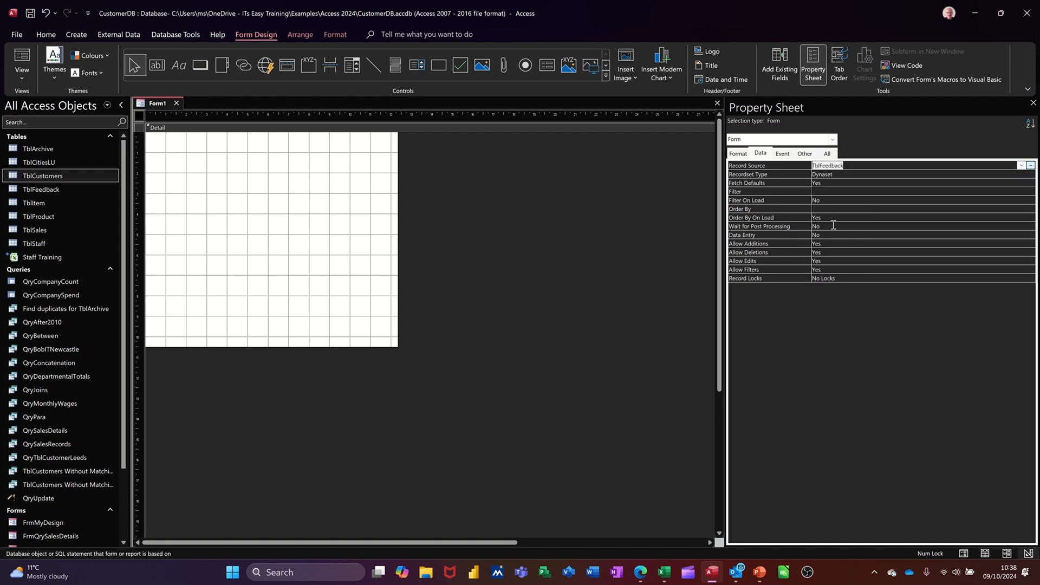
Add the CustomerID field near the top of the form's Detail section and the FeedbackID field directly above it.
click(781, 64)
drag(781, 158, 245, 157)
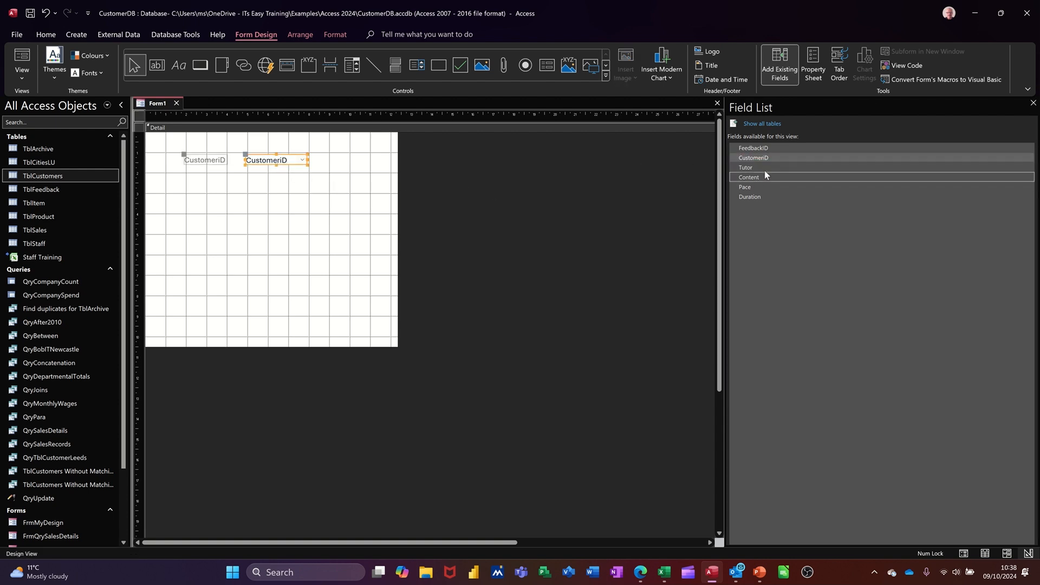
drag(762, 147, 244, 142)
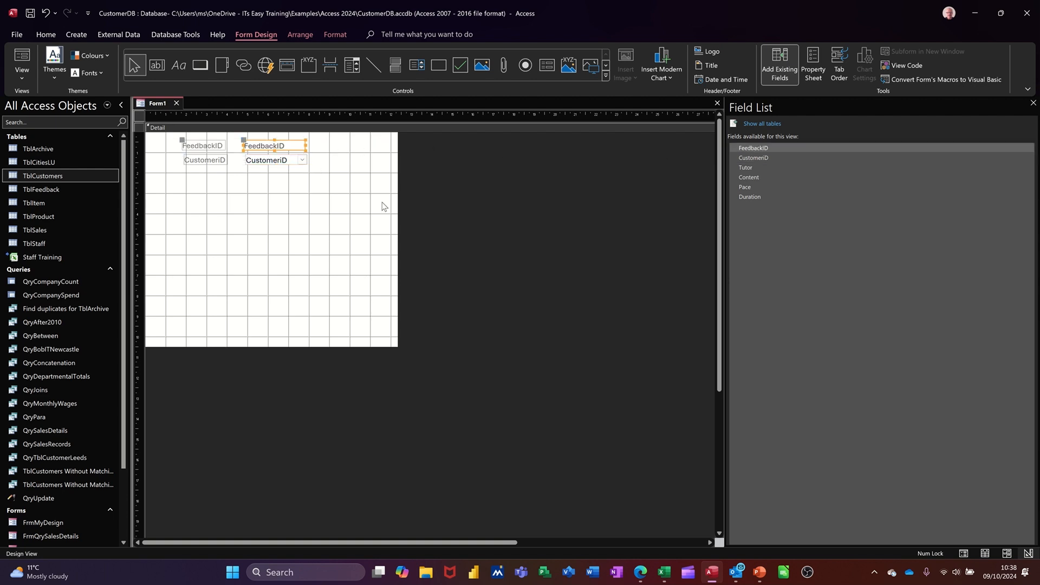
click(297, 195)
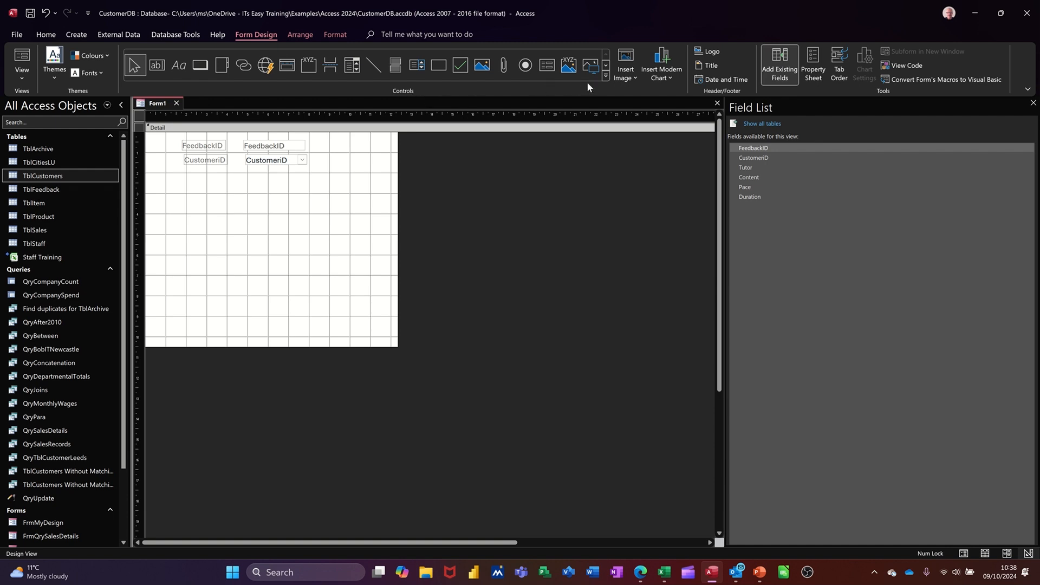
Draw an option group about 3.5 cm wide and 4.5 cm high below the CustomerID field.
click(605, 78)
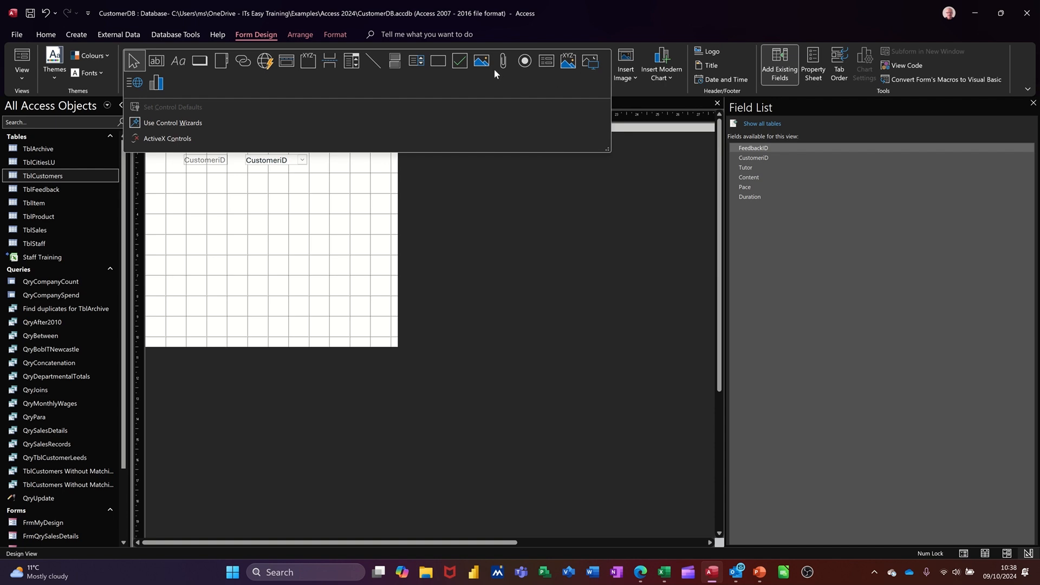
click(306, 62)
click(306, 67)
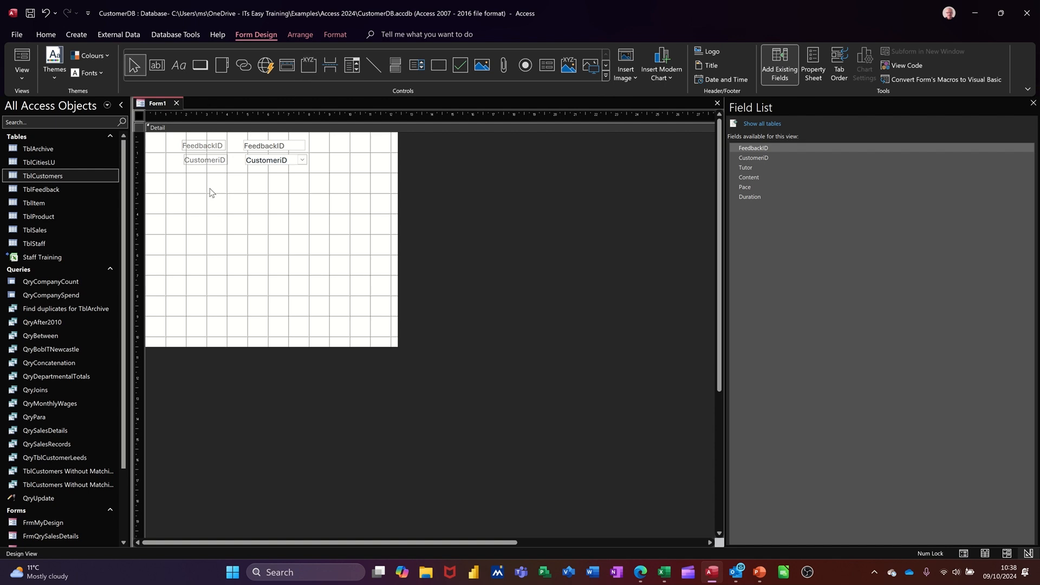
click(306, 69)
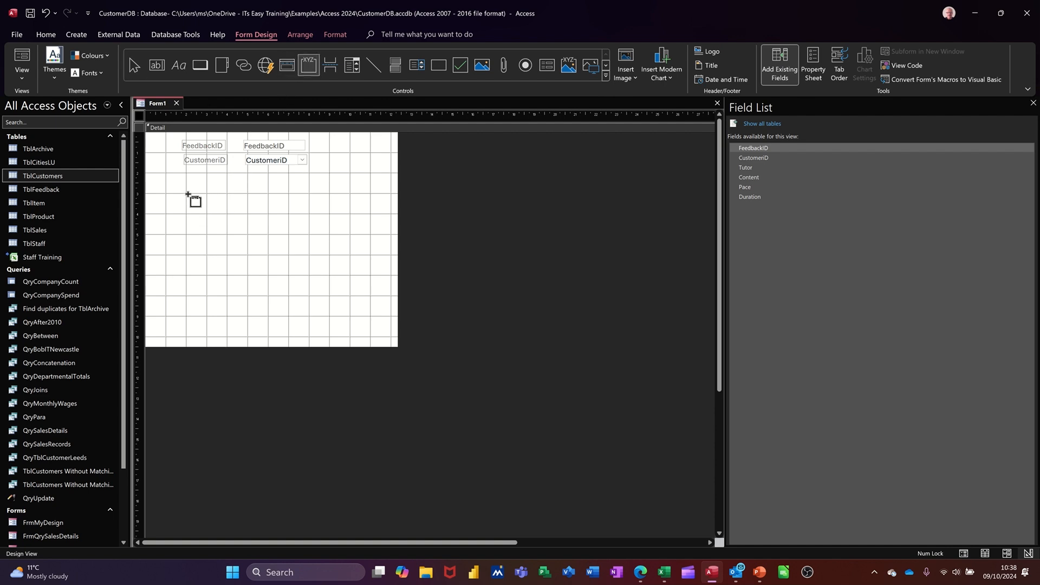
drag(187, 189, 262, 288)
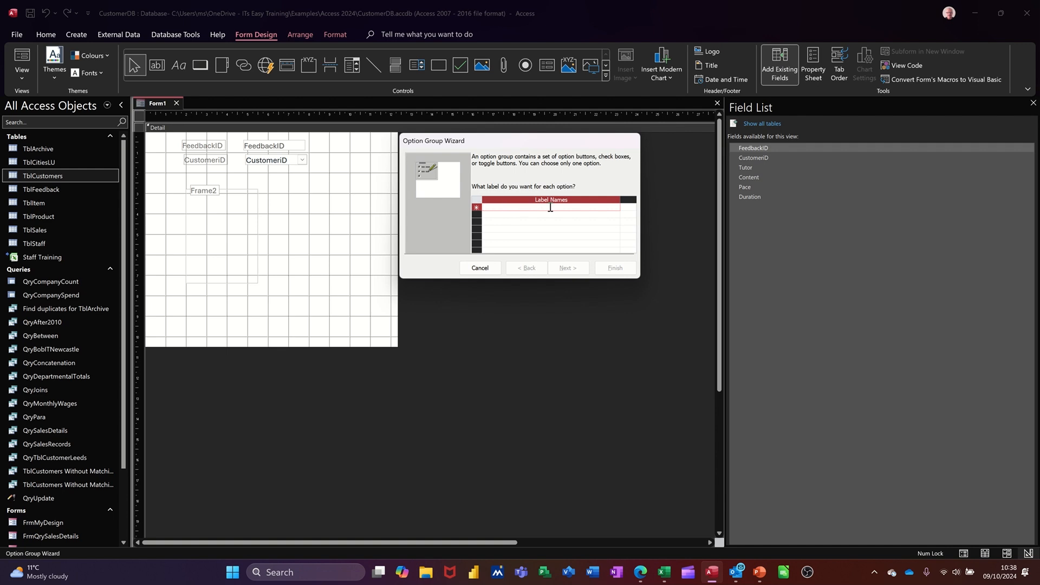
Label the option group's choices Excellent, Very Good, Good, Poor and Default.
text(Excellent)
key(Return)
text(V)
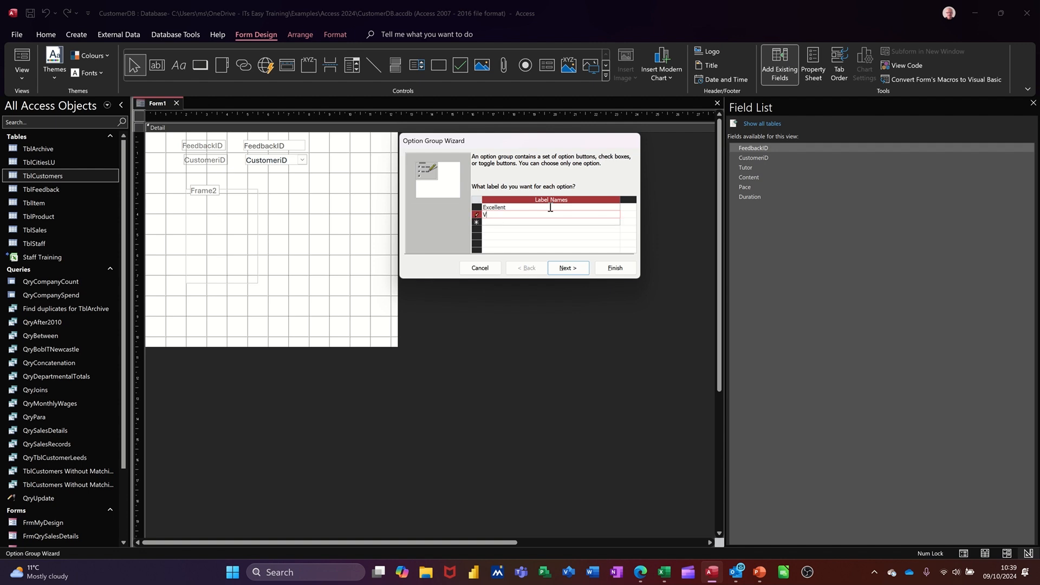
text(ery Good)
key(Return)
text(G)
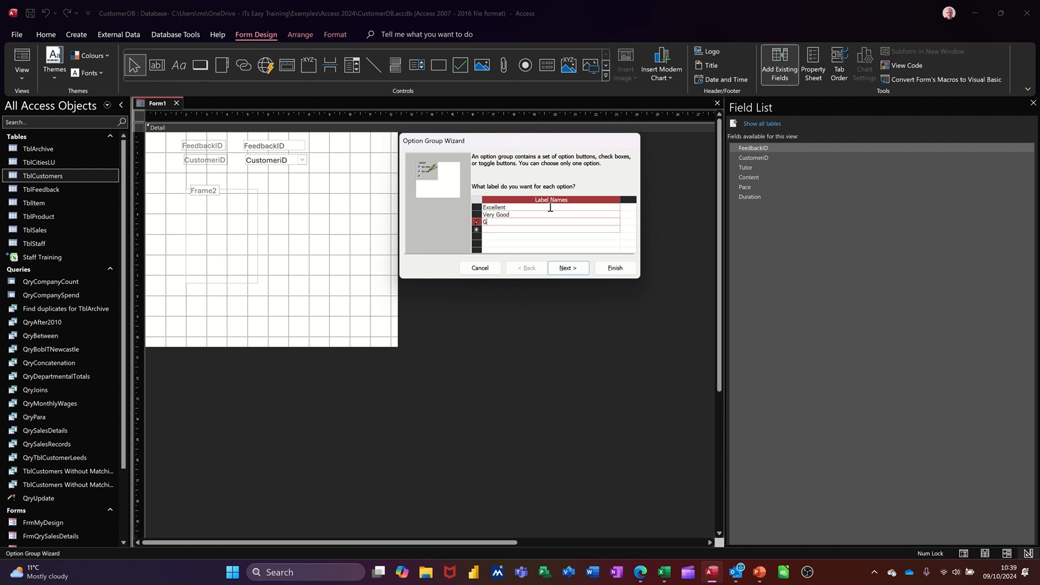
text(ood)
key(Return)
text(Poor)
key(Return)
text(Default)
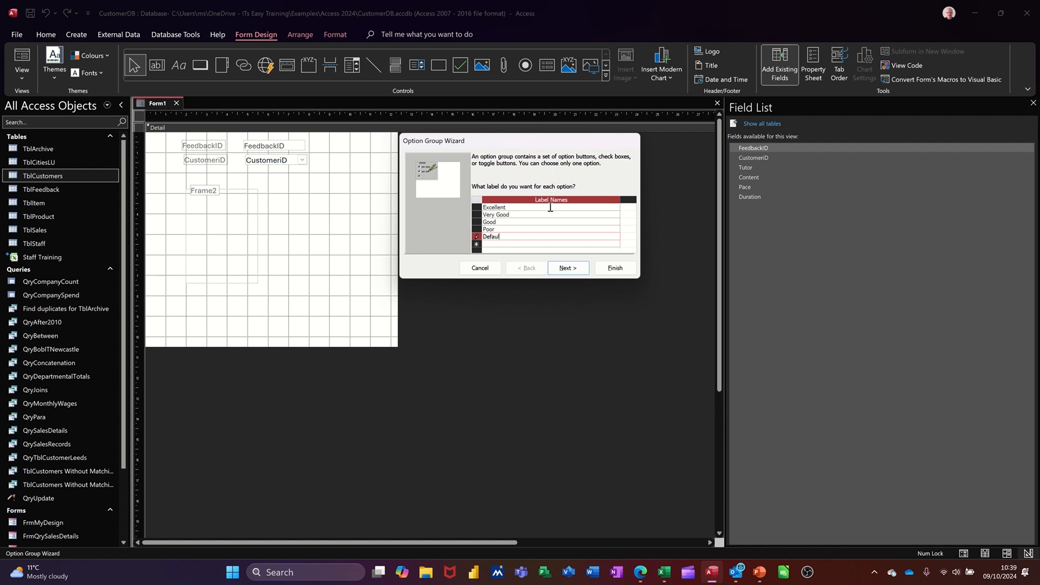
click(566, 270)
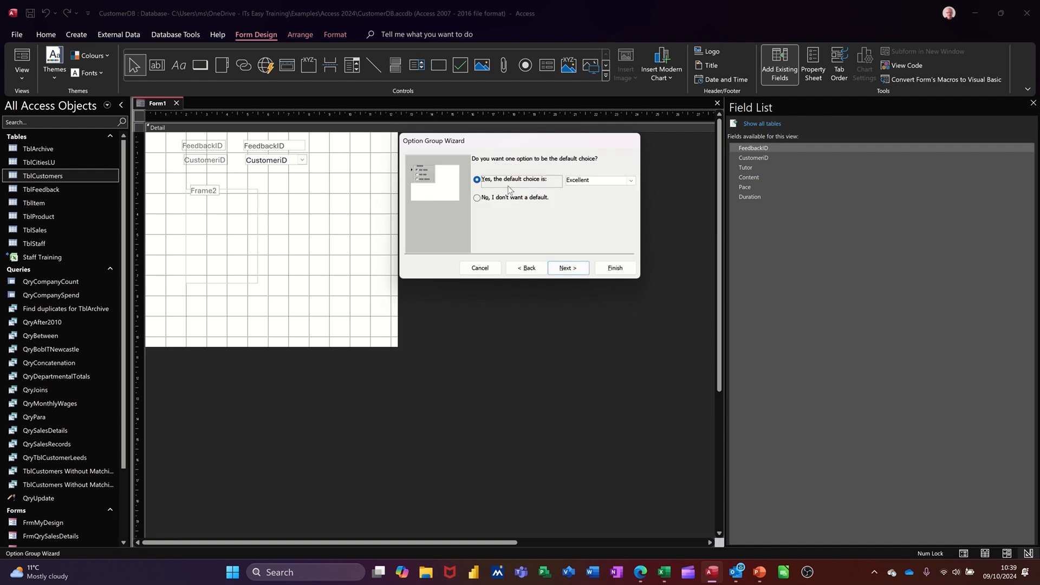
Make Default the option group's default choice.
click(630, 181)
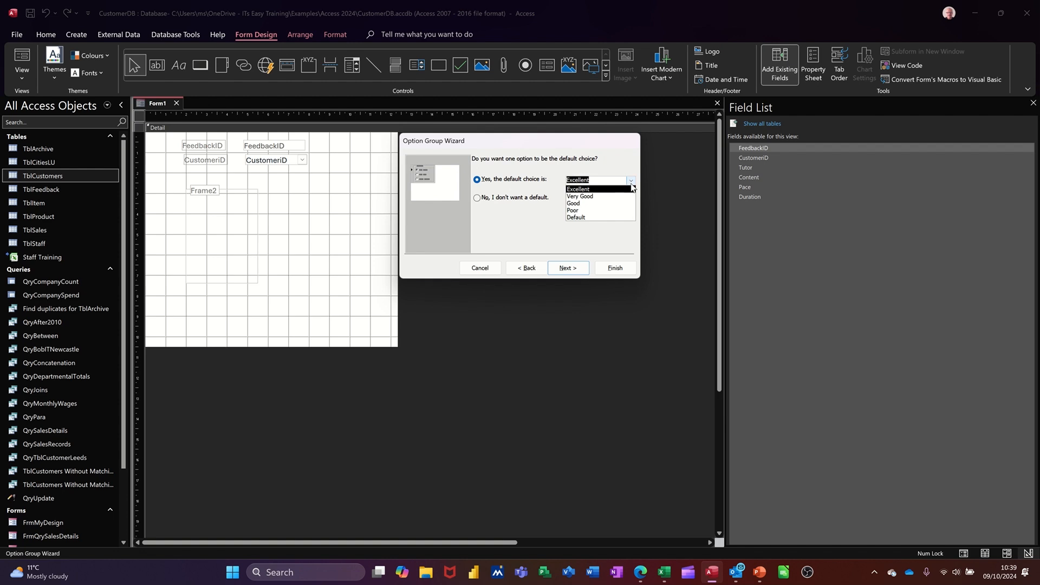
click(600, 218)
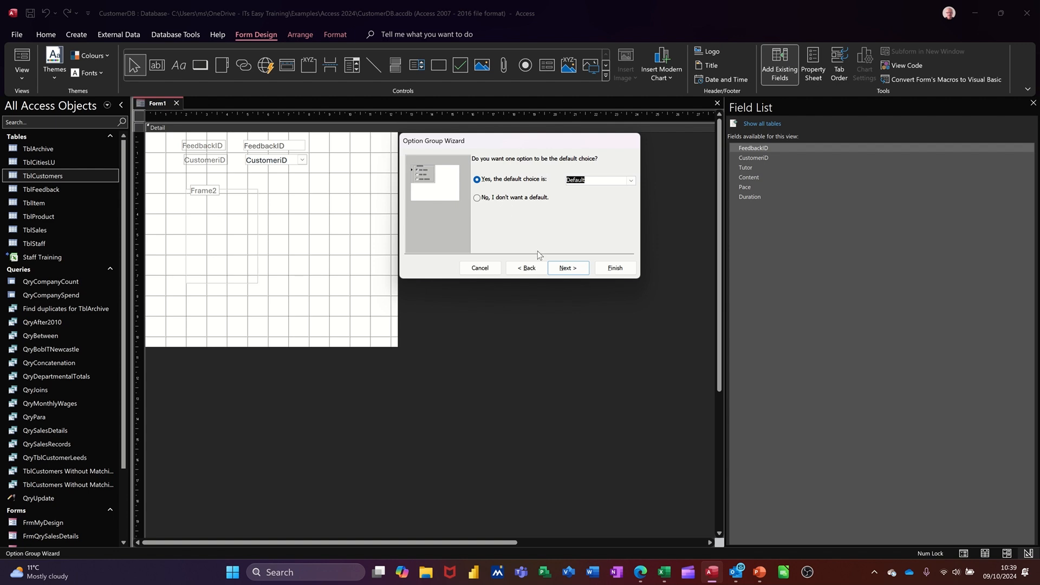
click(565, 270)
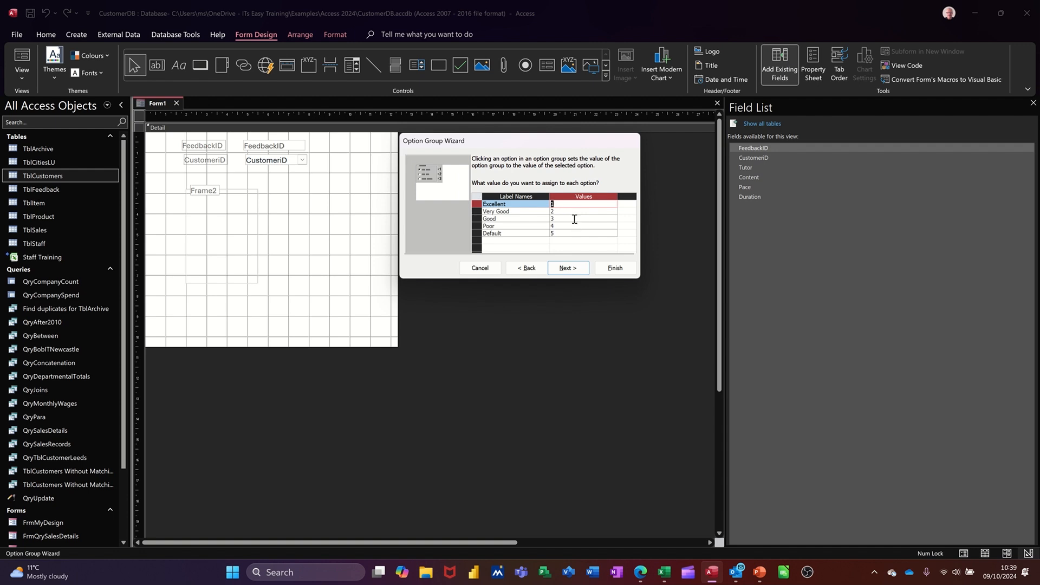
Assign the option values 4 to Excellent, 3 to Very Good, 2 to Good, 1 to Poor and 0 to Default.
key(Down)
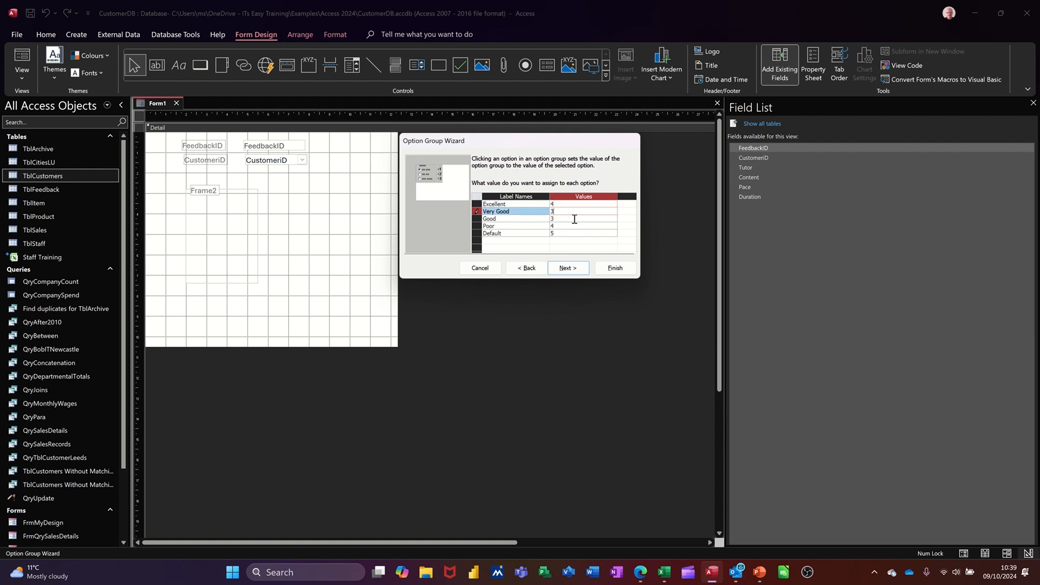
key(Down)
text(2)
key(Down)
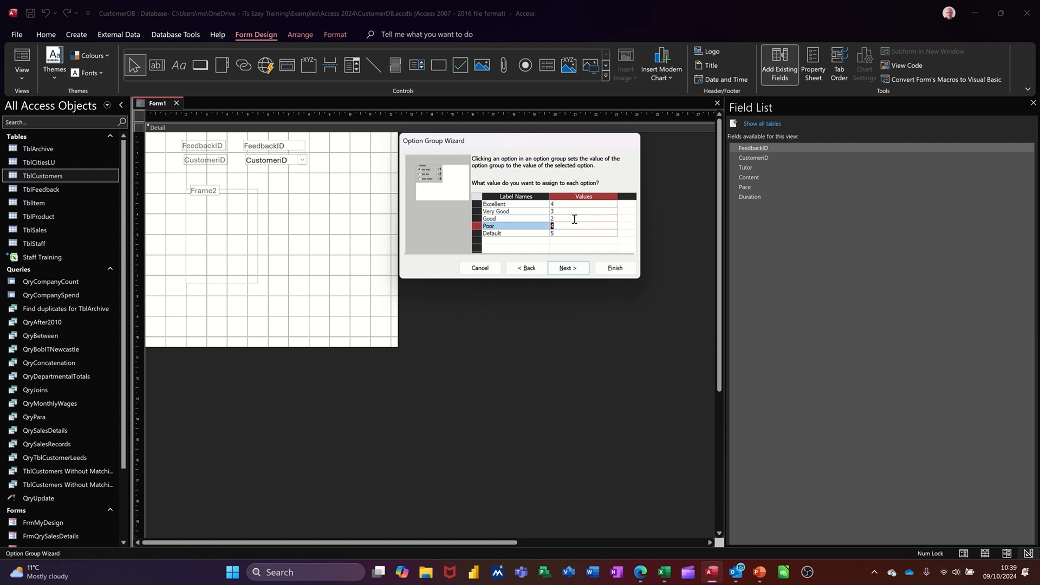
text(1)
key(Down)
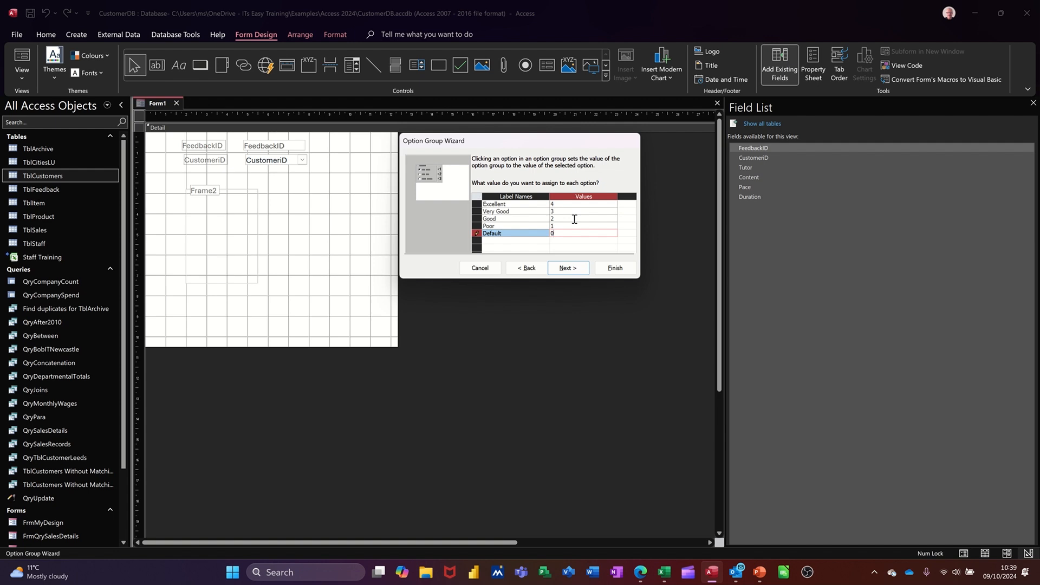
click(590, 217)
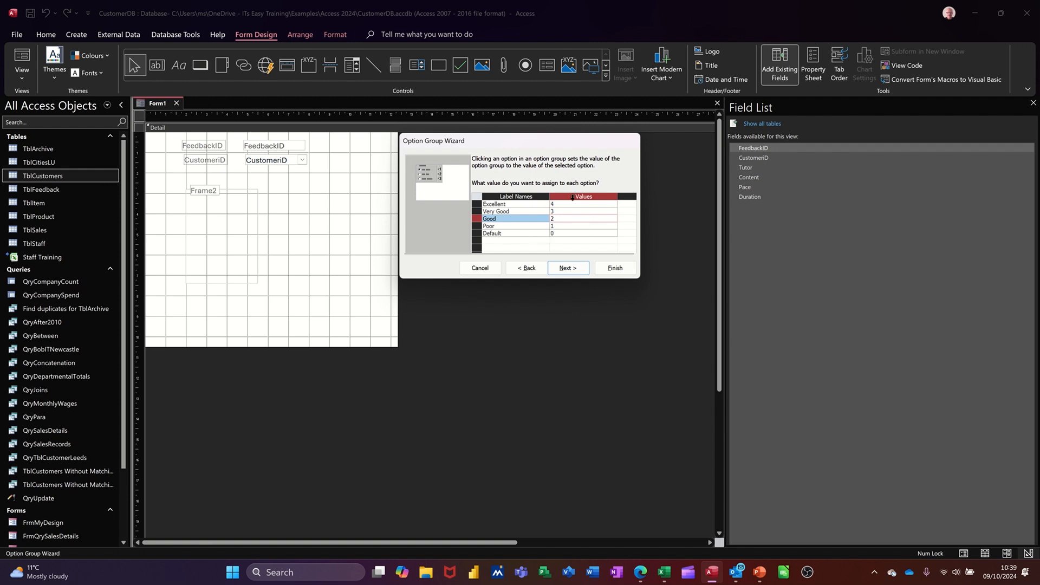
click(568, 271)
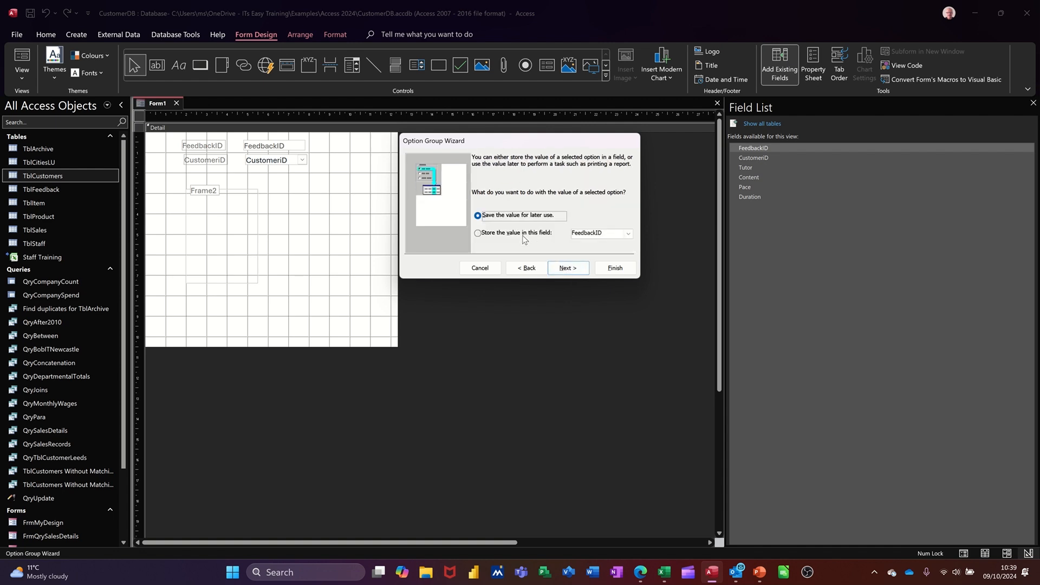
Store the option group's selected value in the Tutor field.
click(628, 234)
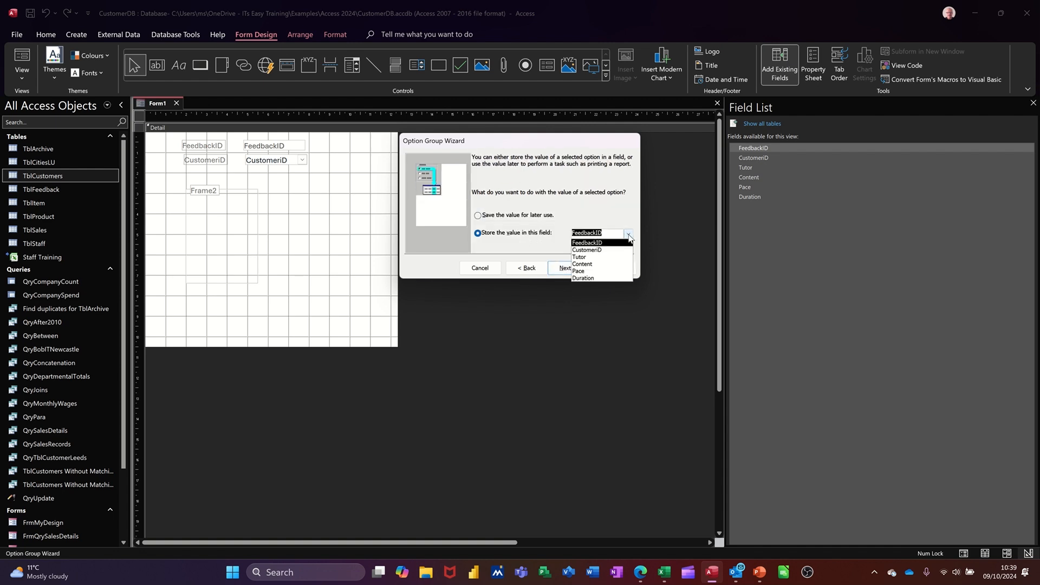
click(607, 257)
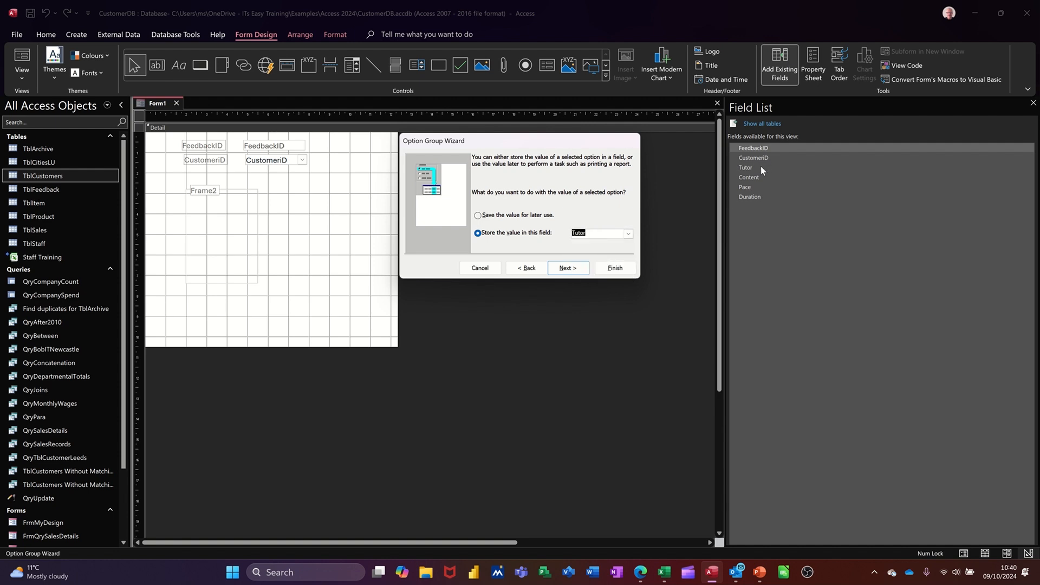
click(566, 268)
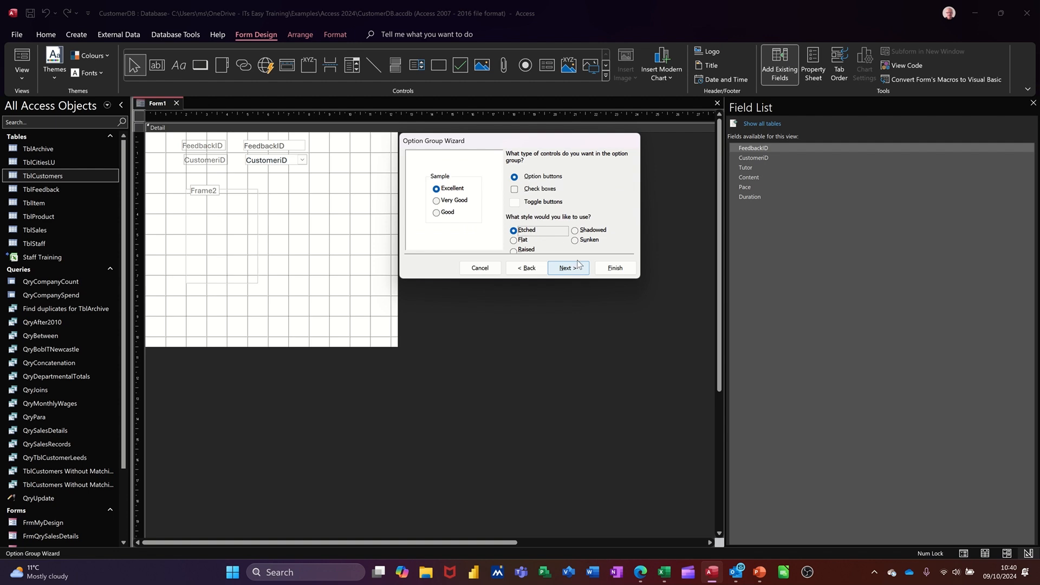
Make the option group's choices toggle buttons in the Sunken style and caption the finished group Tutor.
click(536, 193)
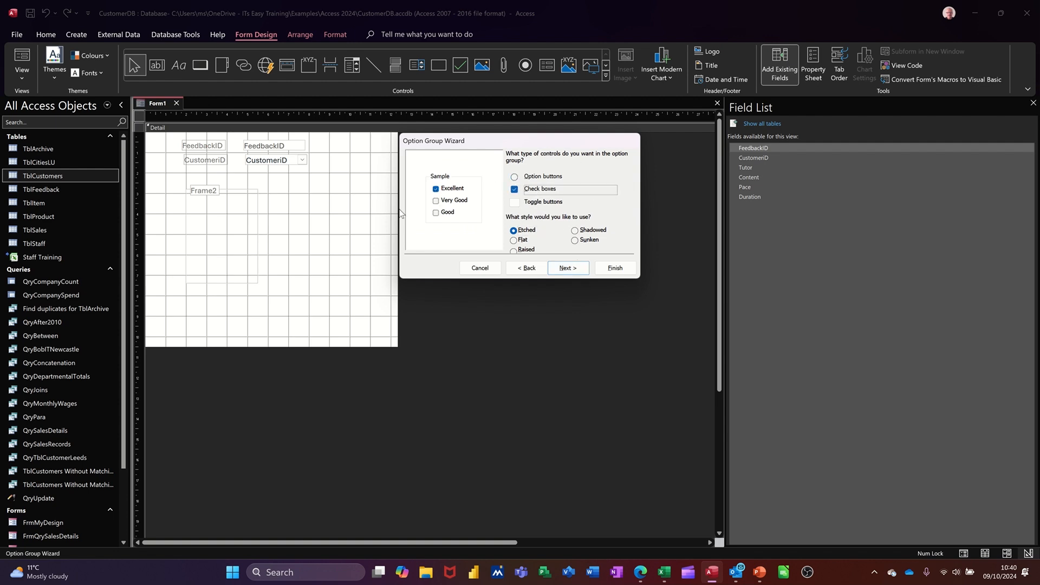
click(539, 205)
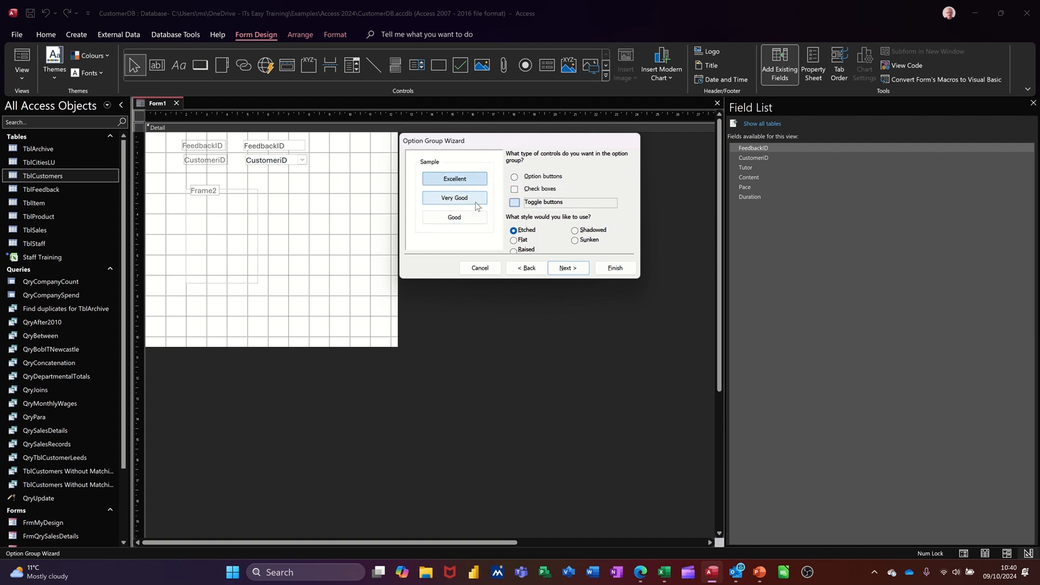
click(513, 239)
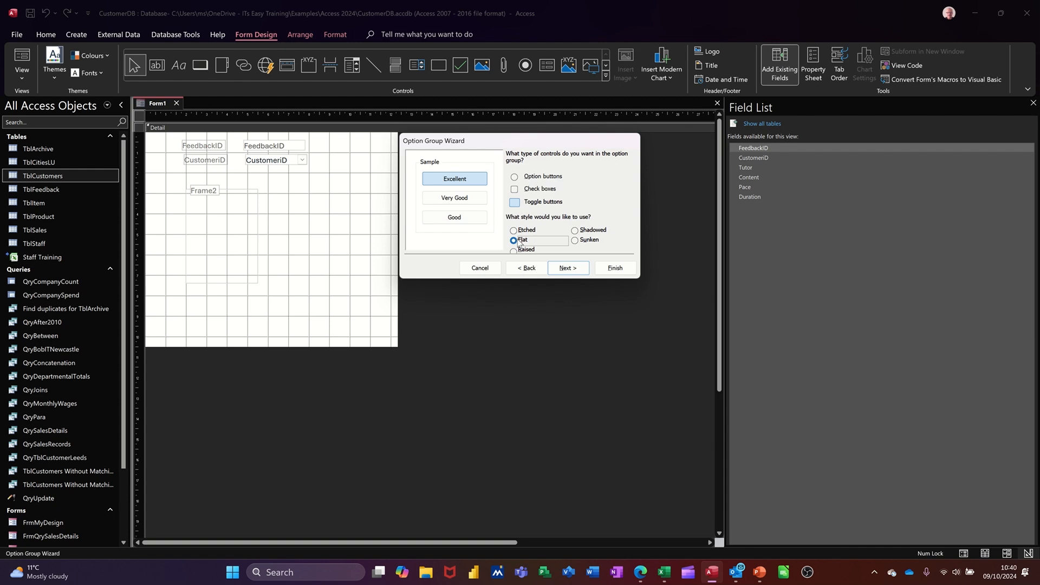
click(525, 250)
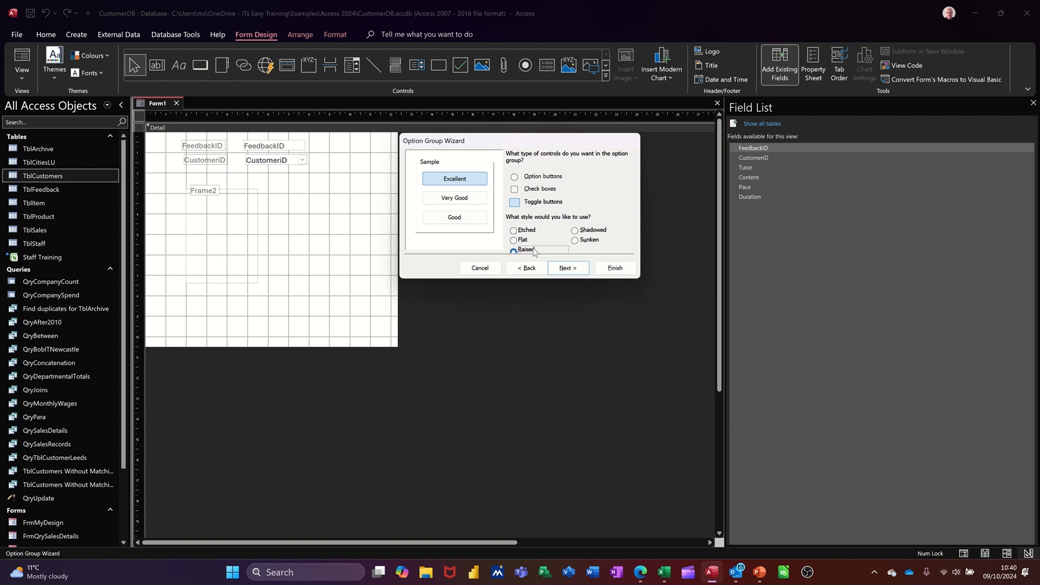
click(580, 233)
click(575, 241)
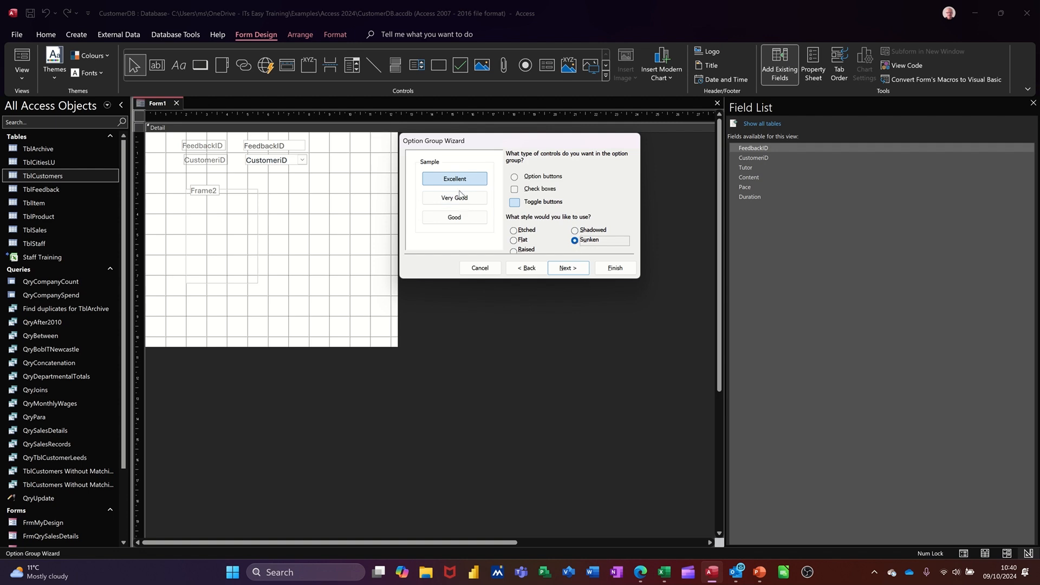
click(566, 268)
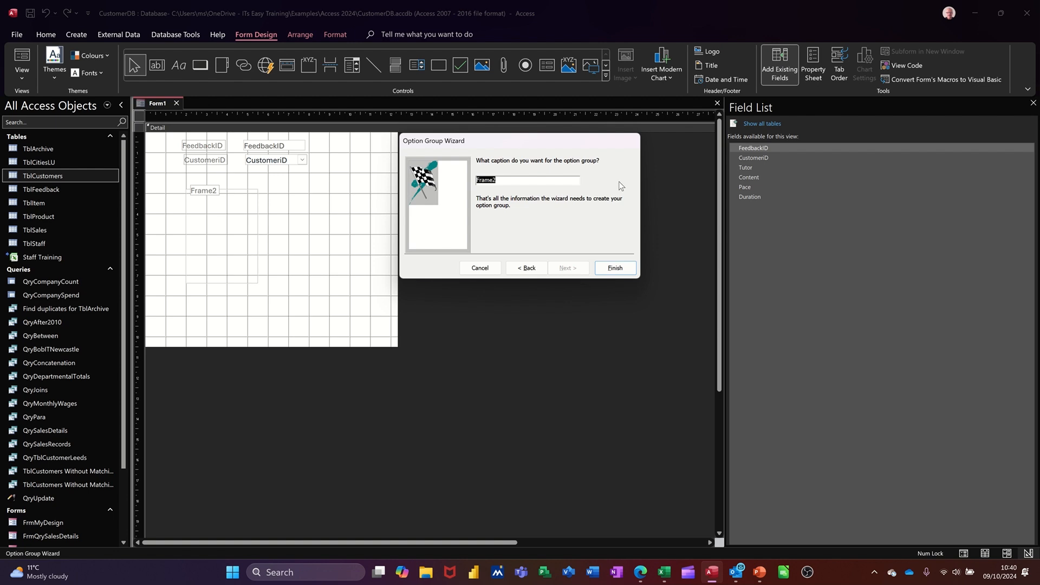
text(Tutor)
click(596, 266)
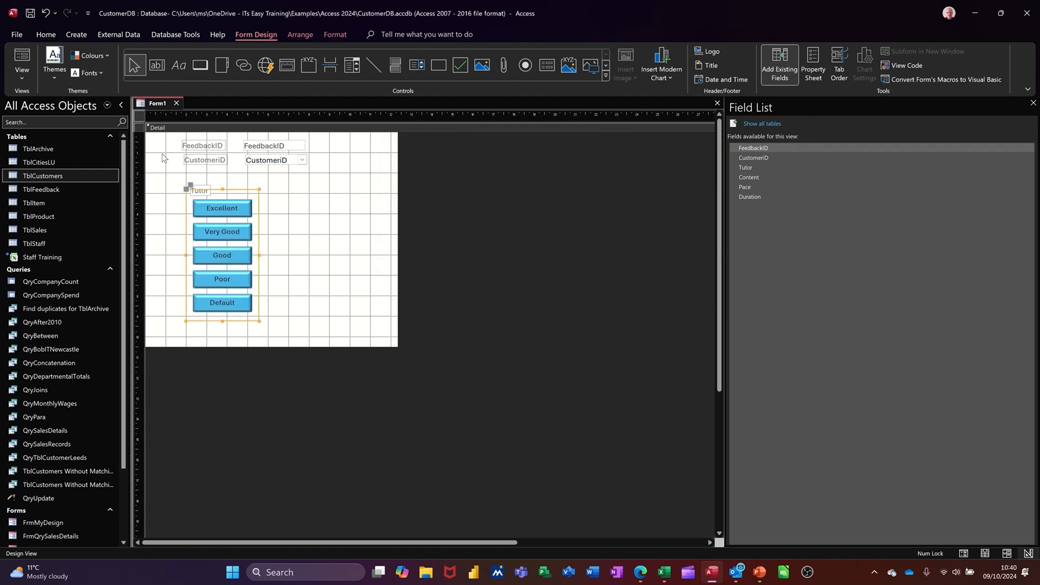
Save the form as FrmFeedback and switch it to Form View.
click(30, 13)
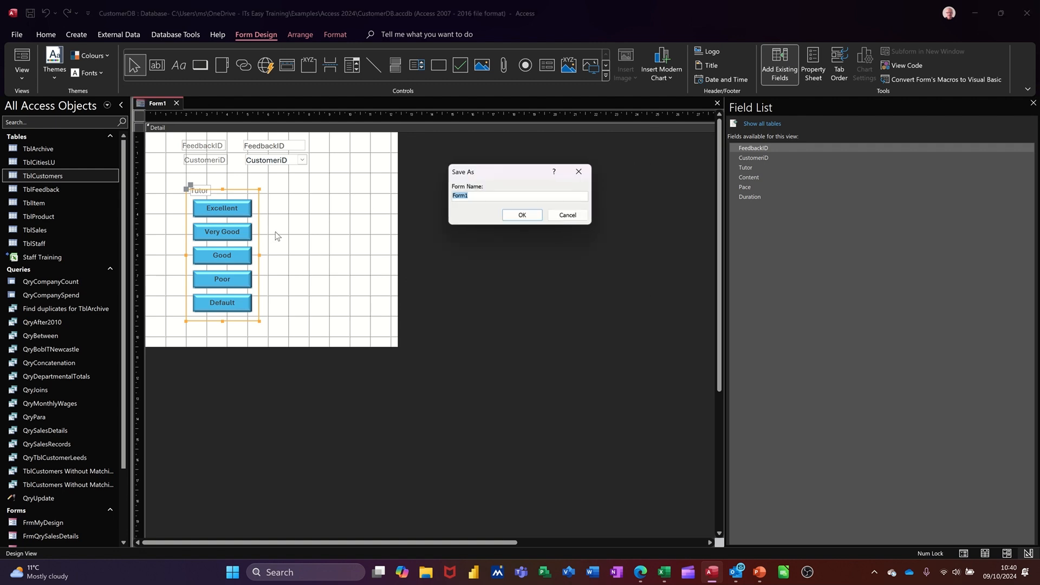
text(FrmFeedback)
click(521, 215)
click(24, 57)
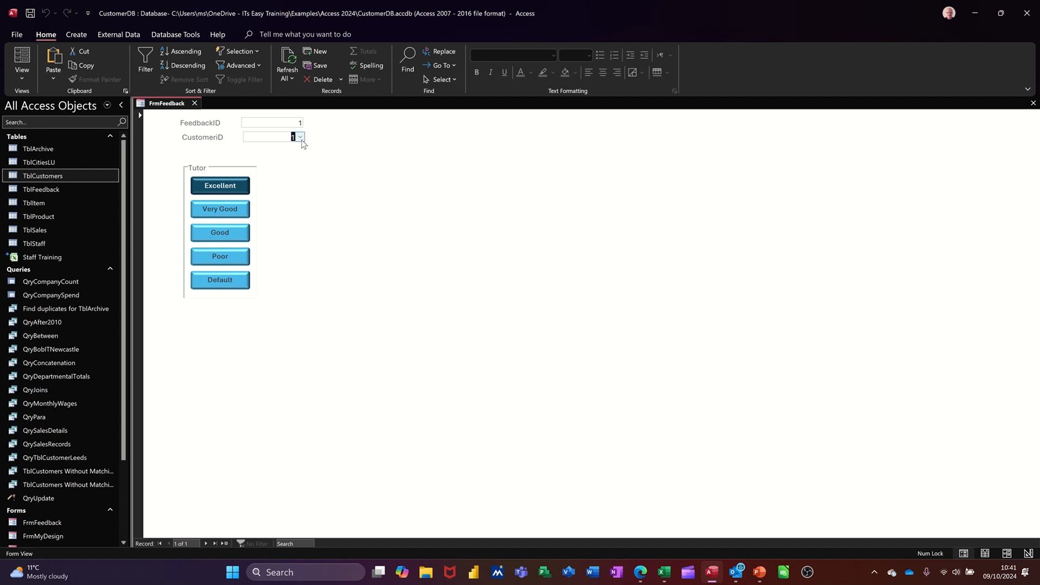
Add a feedback record for the second listed customer with Tutor rated Excellent, and check the stored value in TblFeedback.
click(301, 138)
click(302, 140)
click(206, 543)
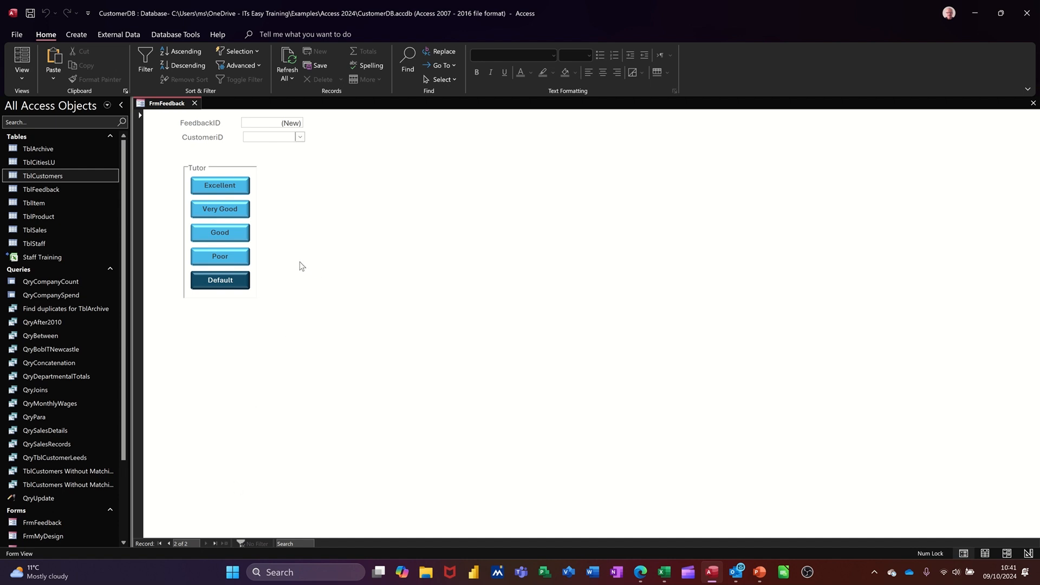
click(300, 137)
click(293, 147)
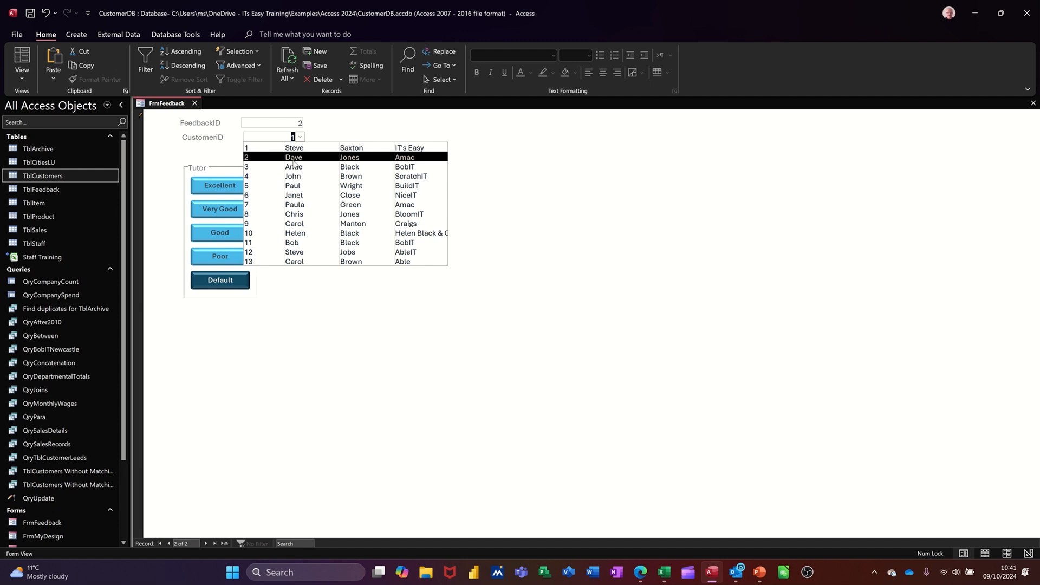
click(294, 158)
click(216, 188)
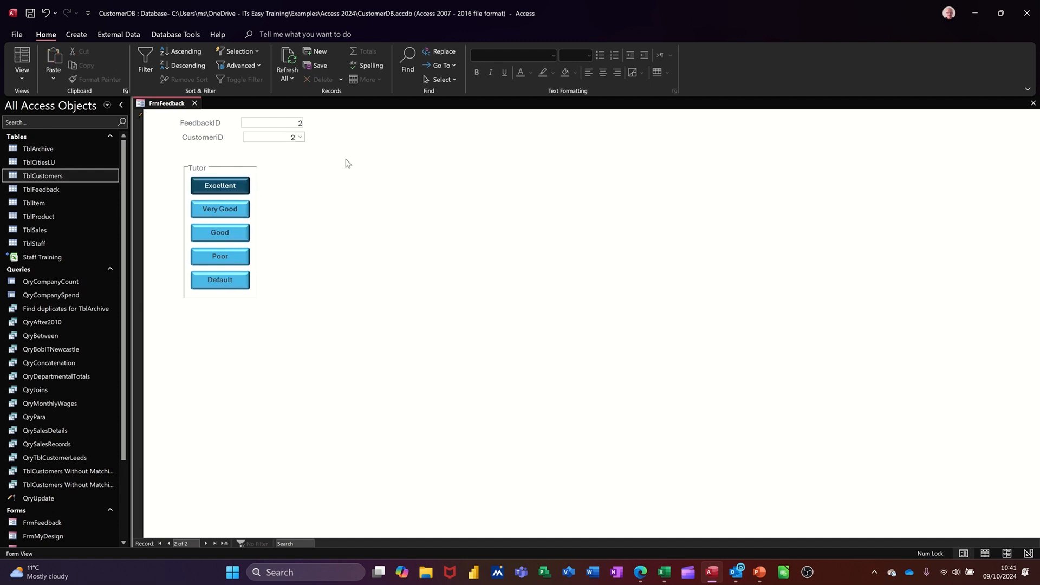
key(Tab)
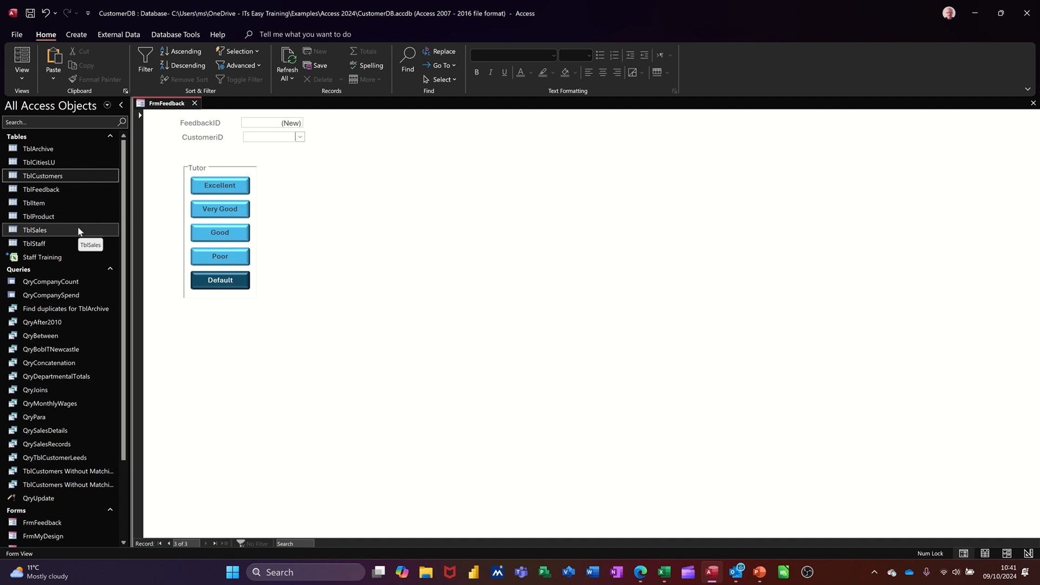
double_click(59, 189)
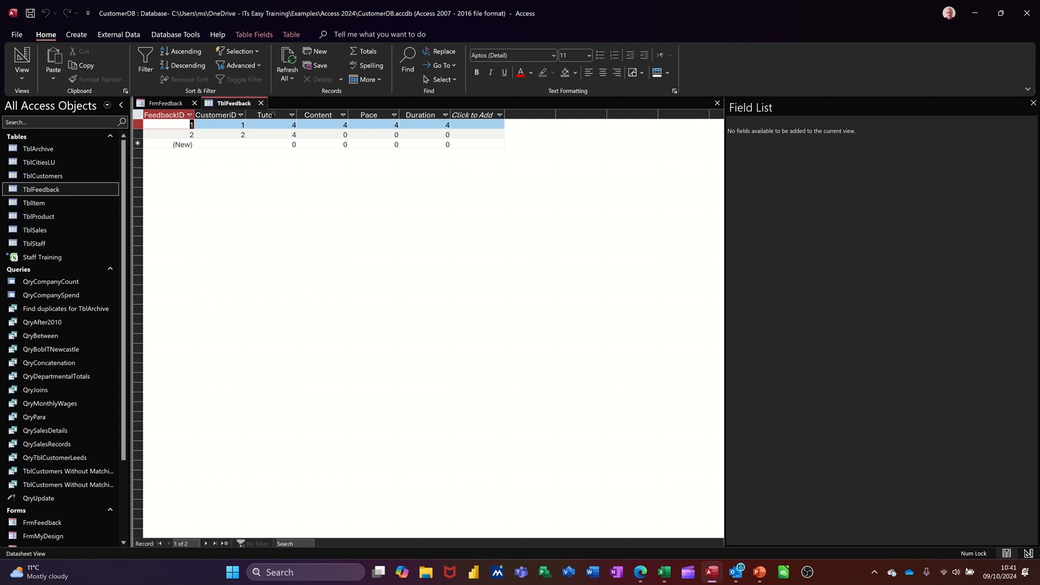
click(261, 103)
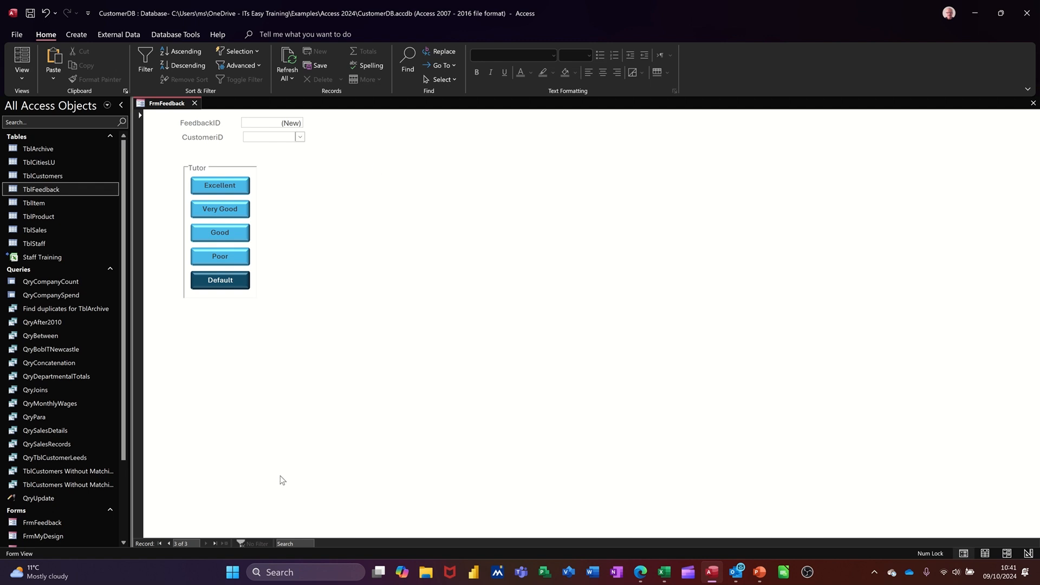
Add another feedback record for the fourth listed customer with Tutor rated Very Good, and check it in TblFeedback.
click(299, 137)
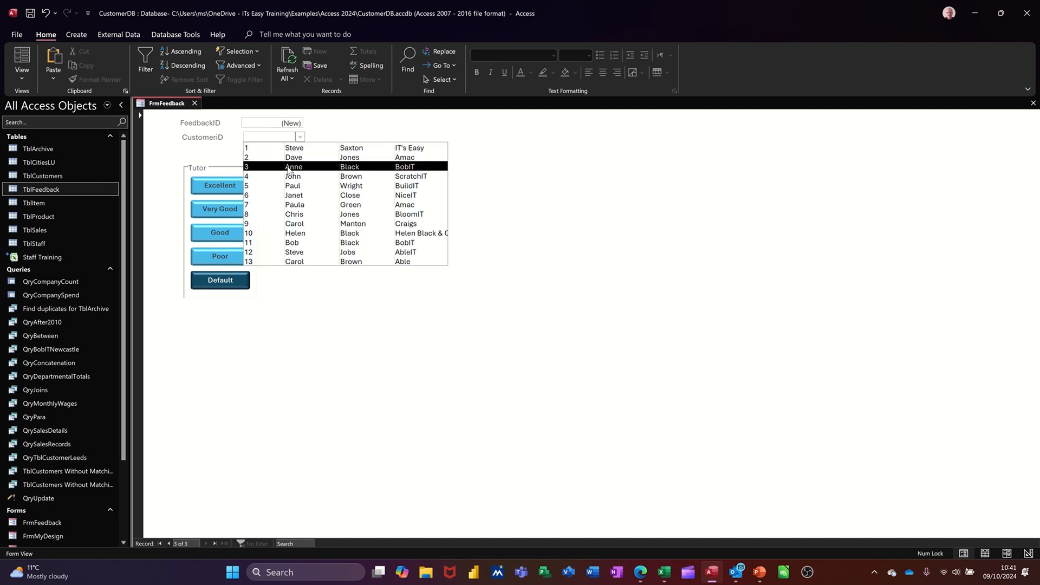
click(296, 176)
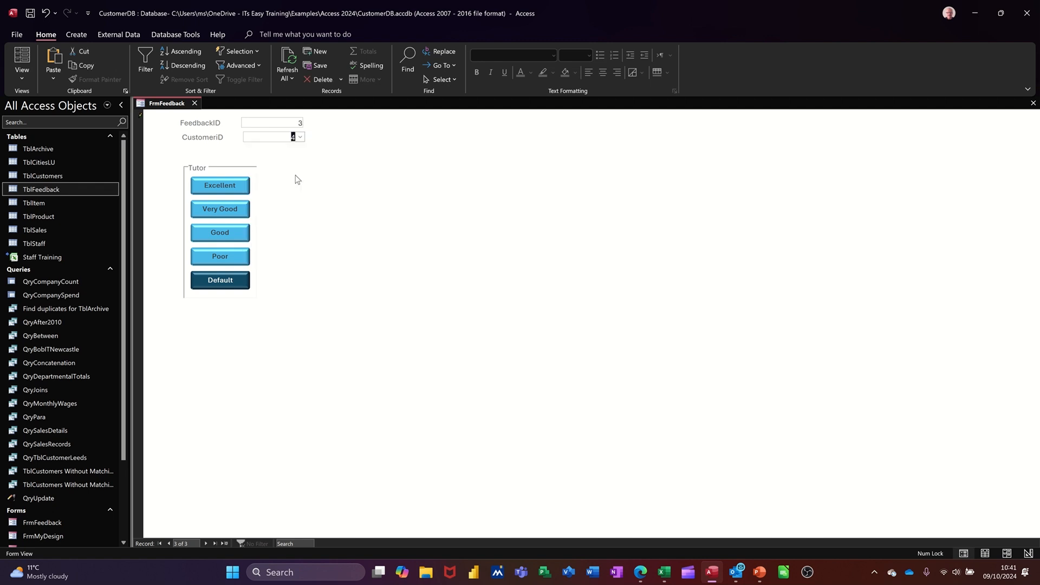
click(230, 214)
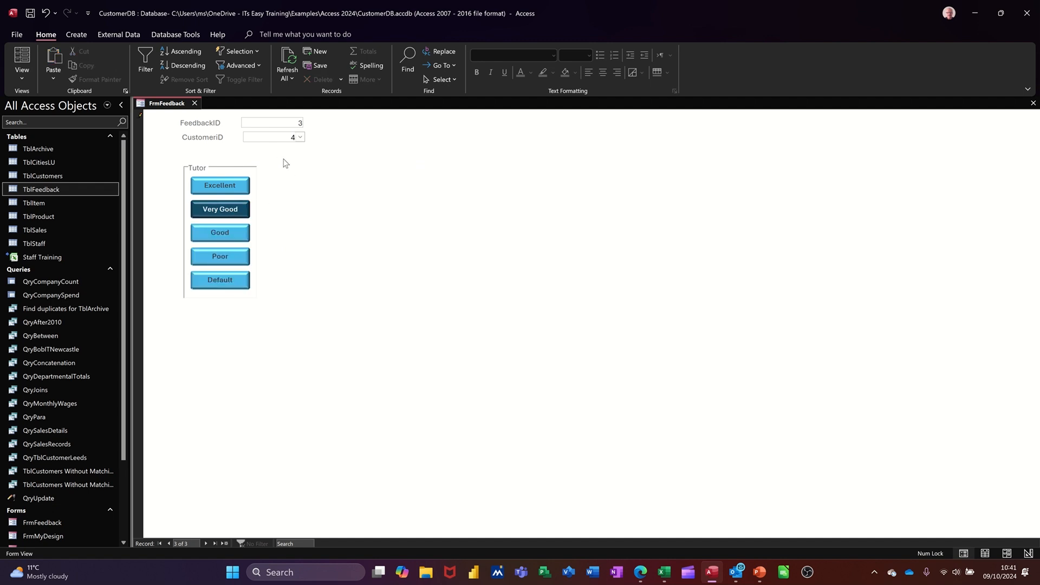
key(Tab)
key(Tab)
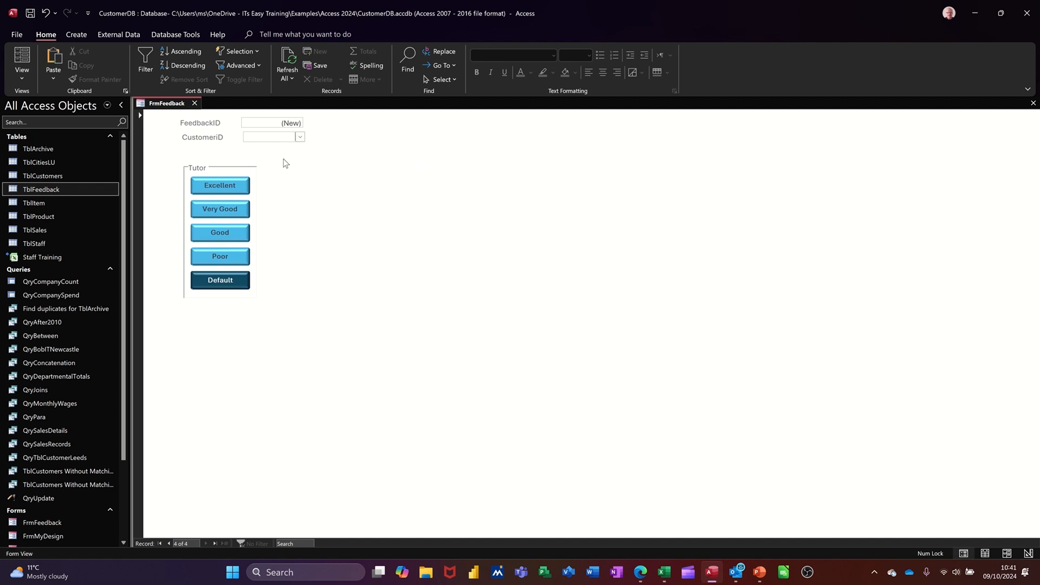
double_click(73, 188)
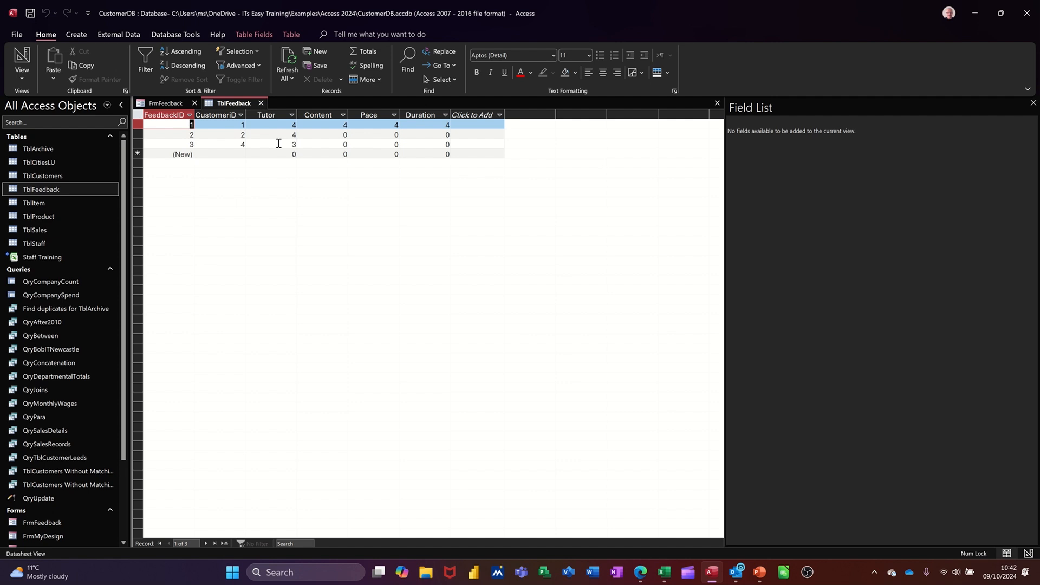
click(261, 104)
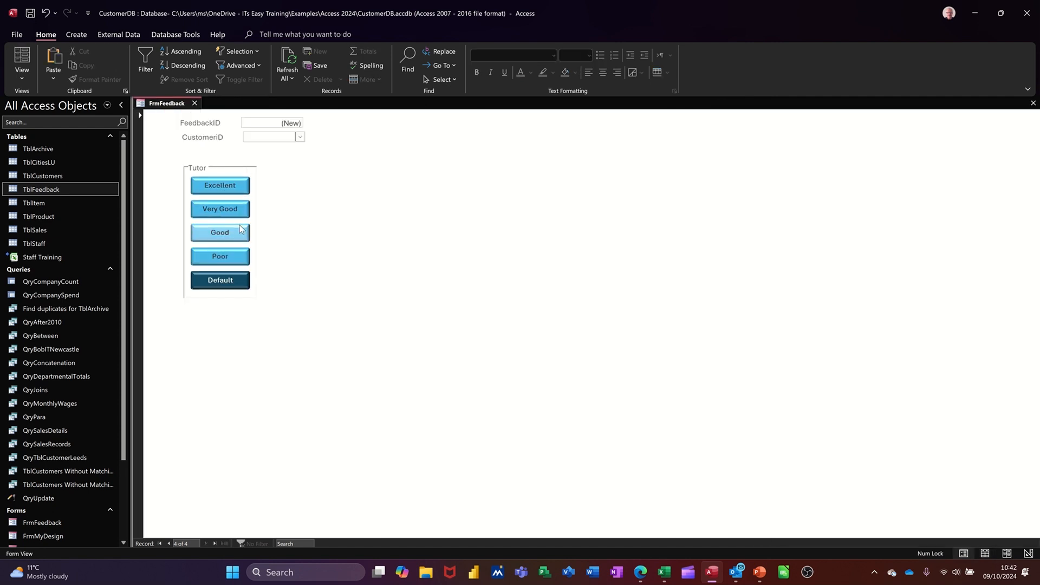
Return FrmFeedback to Design View and duplicate the whole Tutor option group, including its frame and toggle buttons.
click(24, 79)
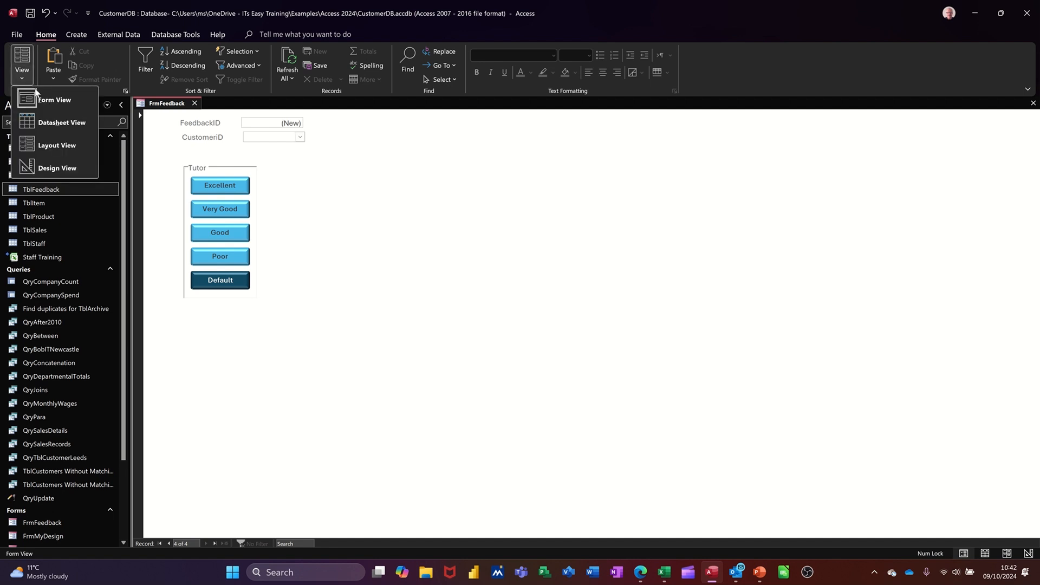
click(57, 166)
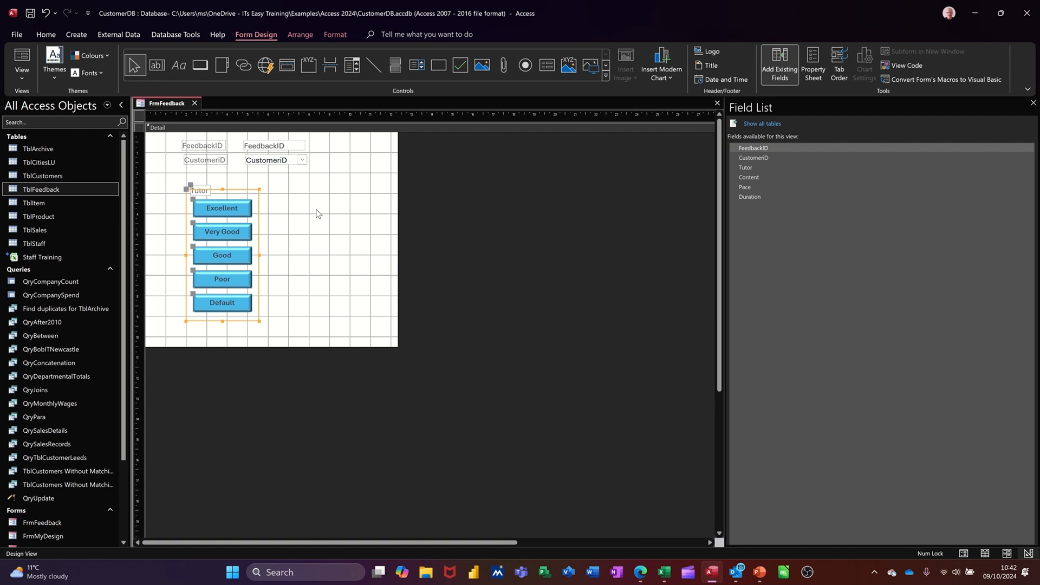
click(327, 225)
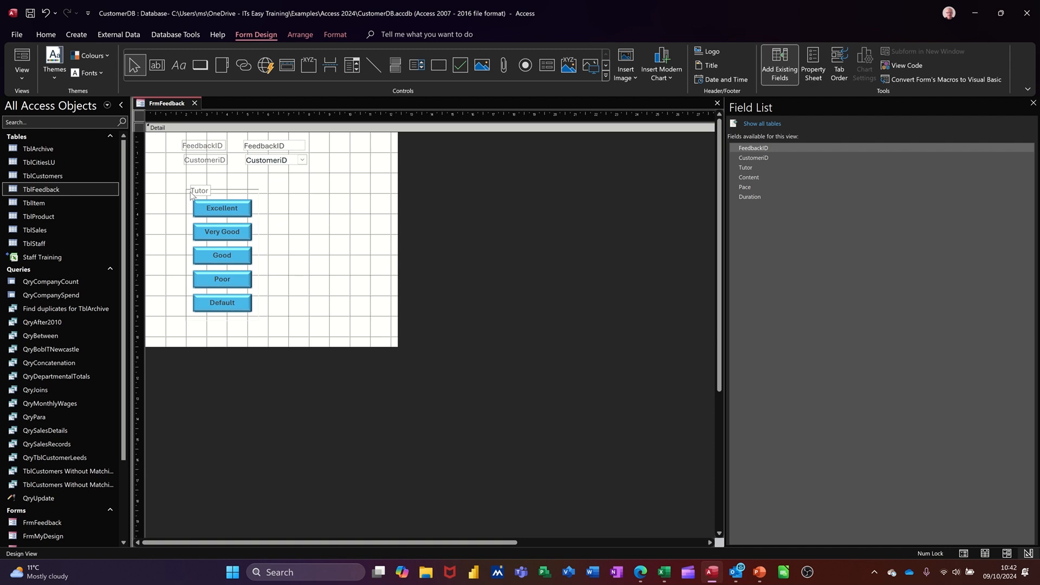
click(188, 191)
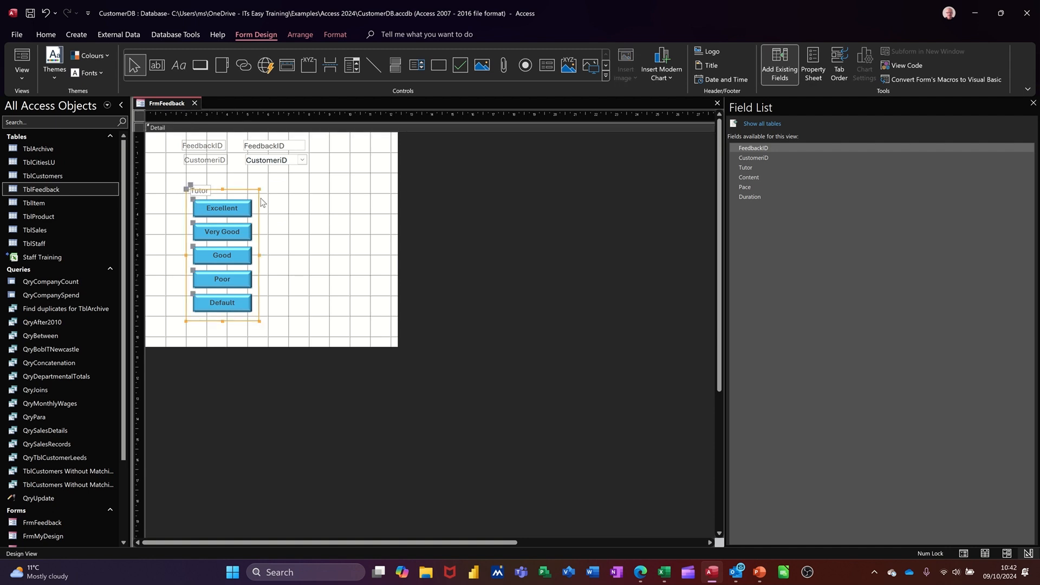
click(279, 210)
click(250, 211)
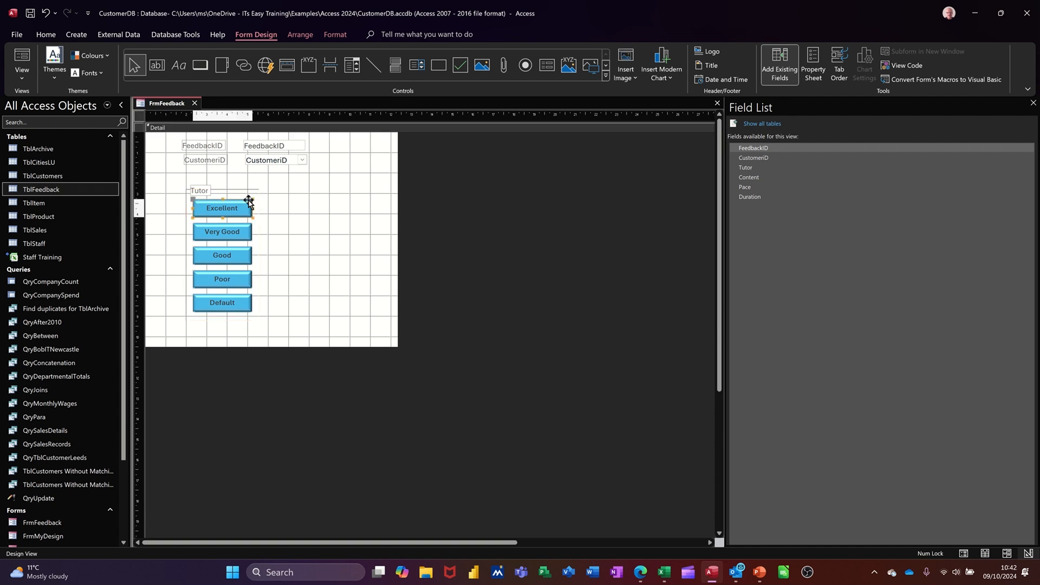
click(207, 196)
click(279, 199)
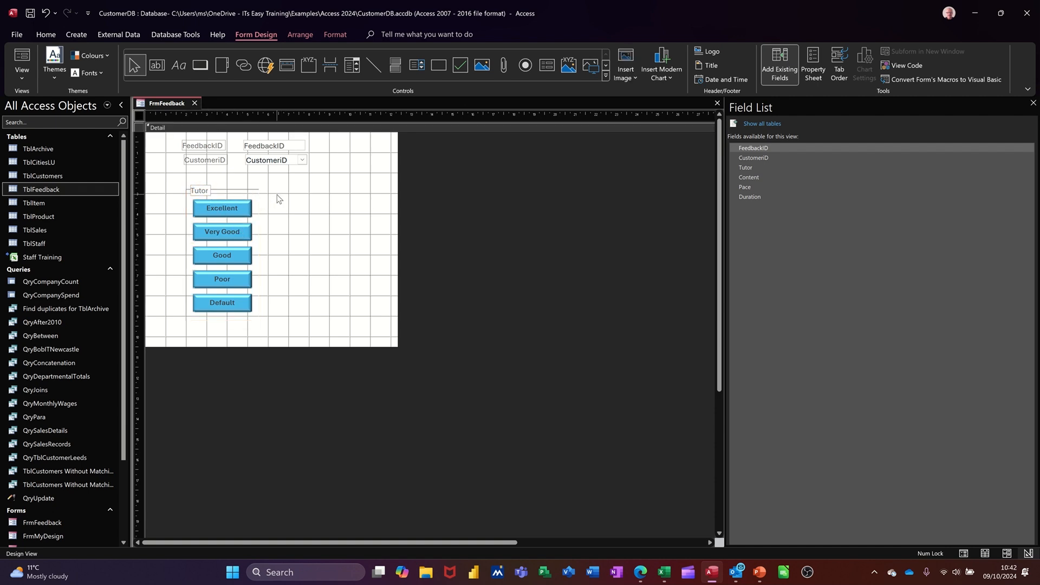
click(188, 191)
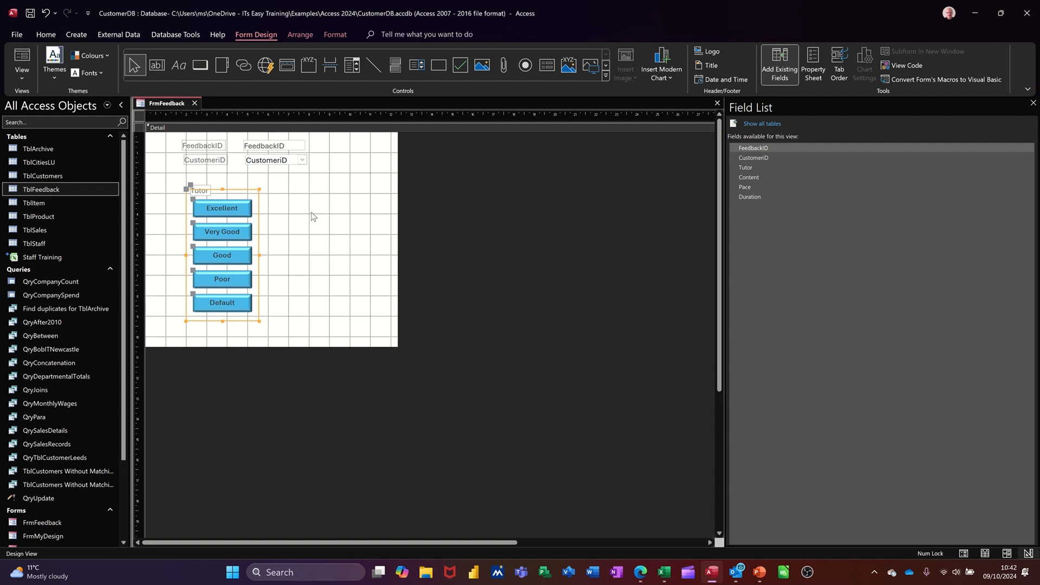
key(ctrl+v)
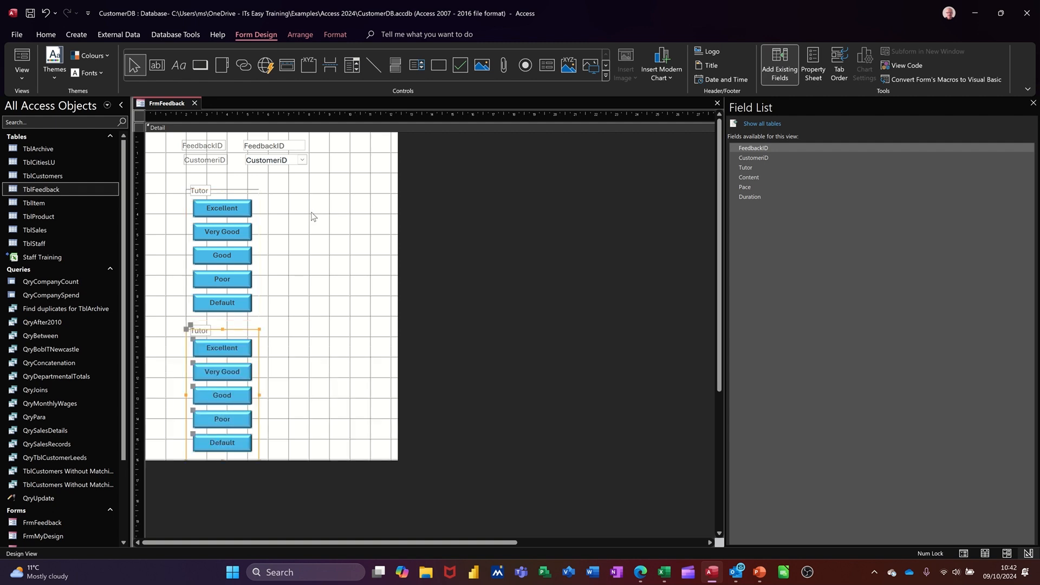
Set the duplicated option group's Control Source to the Content field.
click(814, 64)
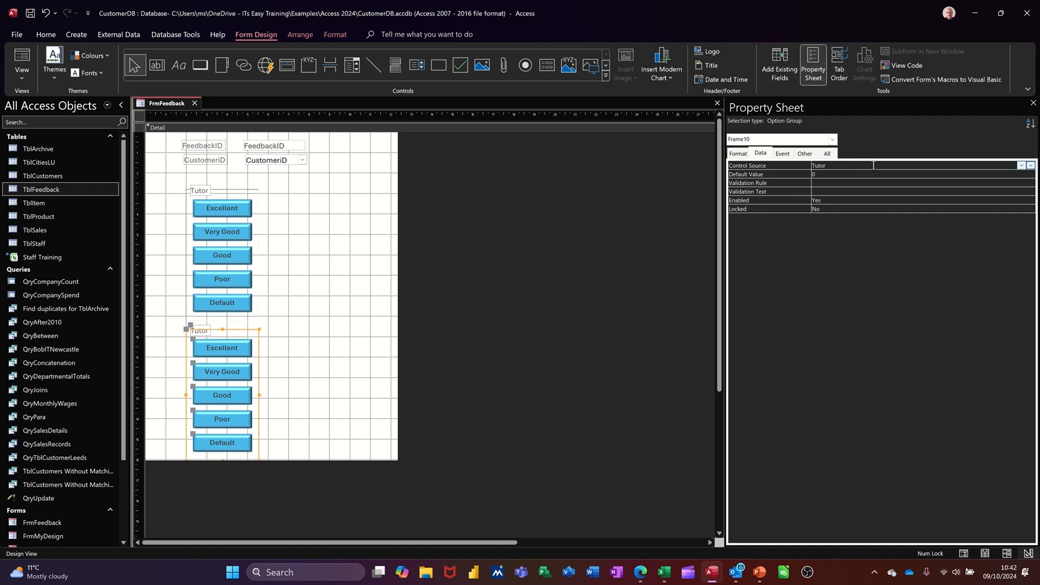
click(1020, 165)
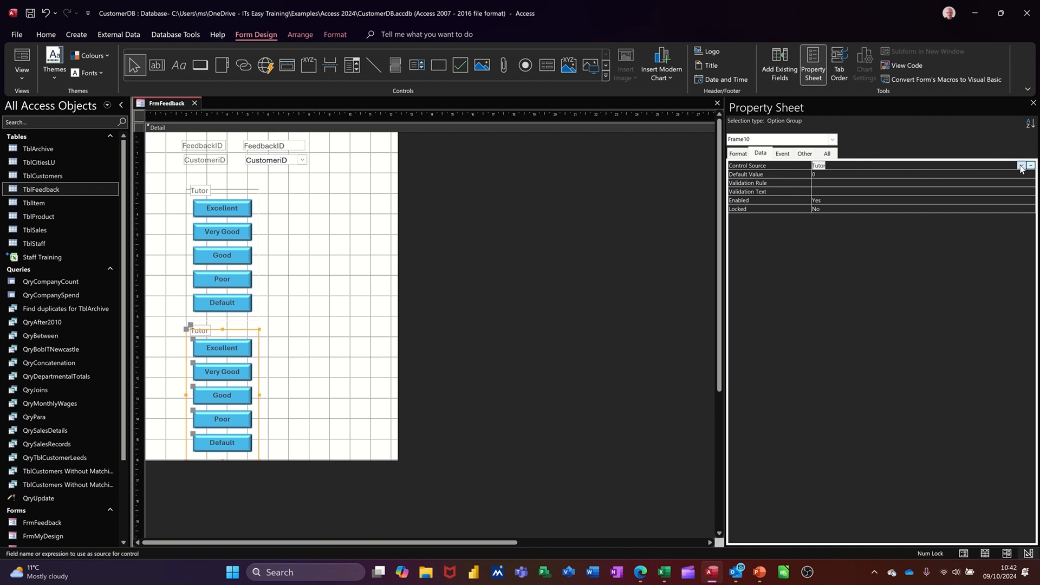
click(968, 200)
Change the duplicated option group's caption label to Content.
click(739, 154)
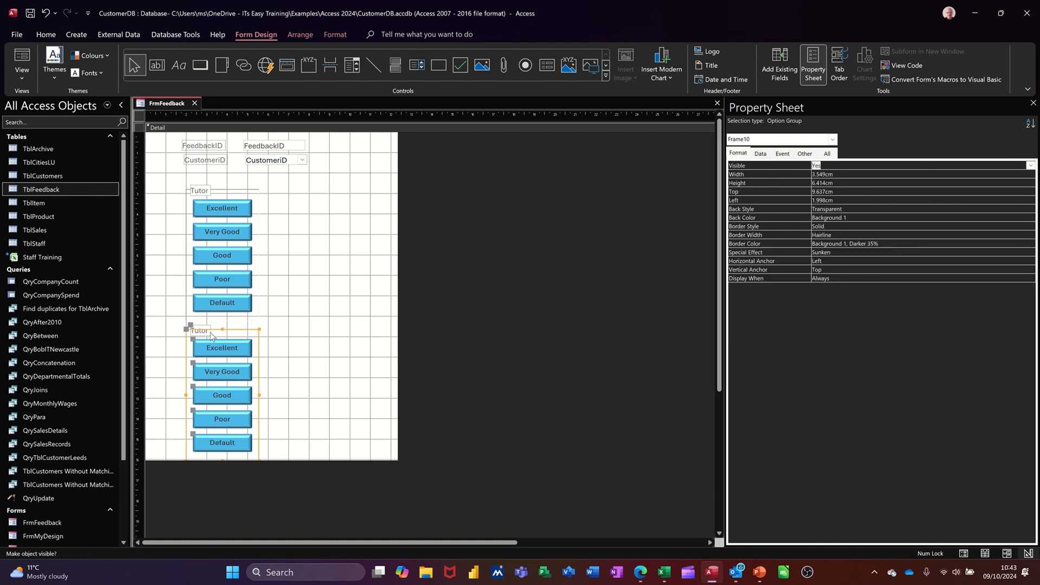
click(209, 333)
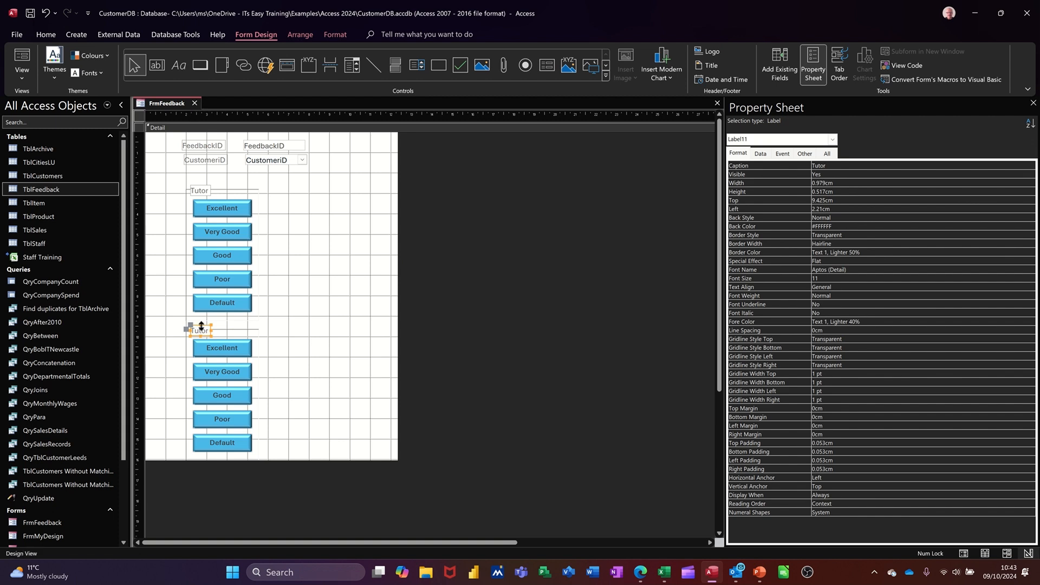
double_click(201, 329)
text(Content)
click(334, 283)
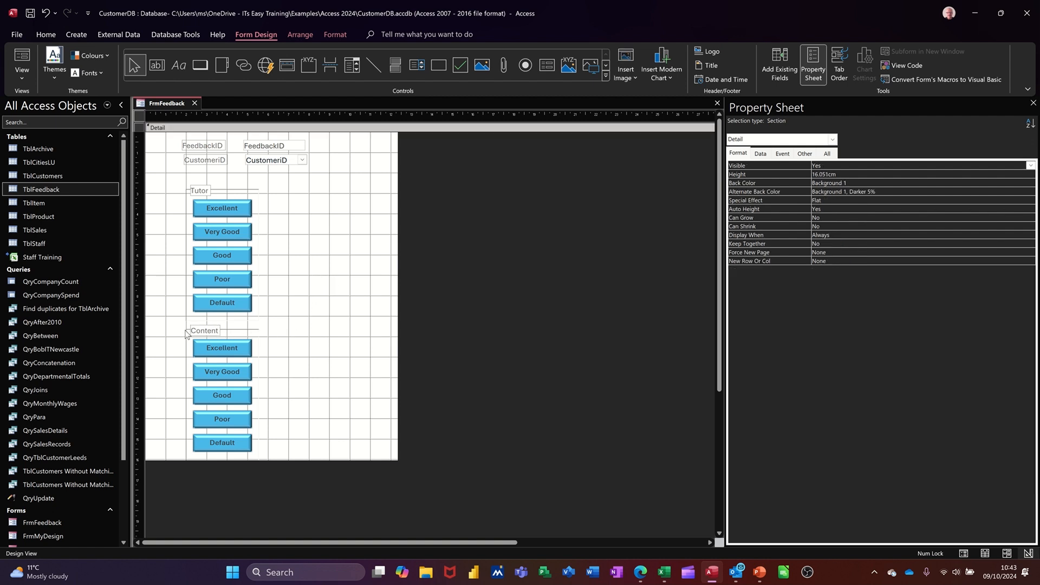
Make two more copies of the Content option group, including its frame and toggle buttons.
click(189, 333)
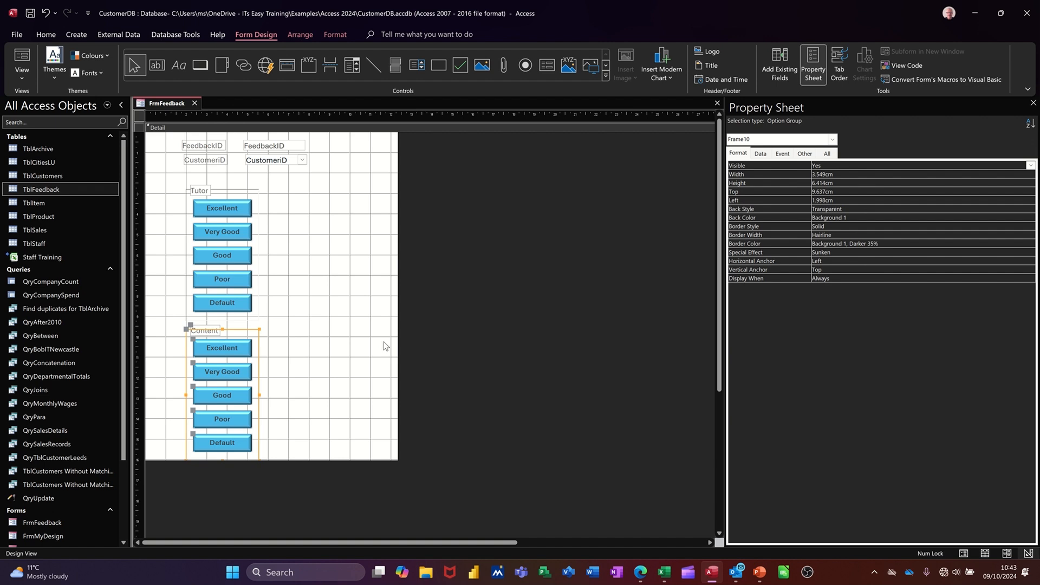
key(ctrl+v)
key(ctrl+v)
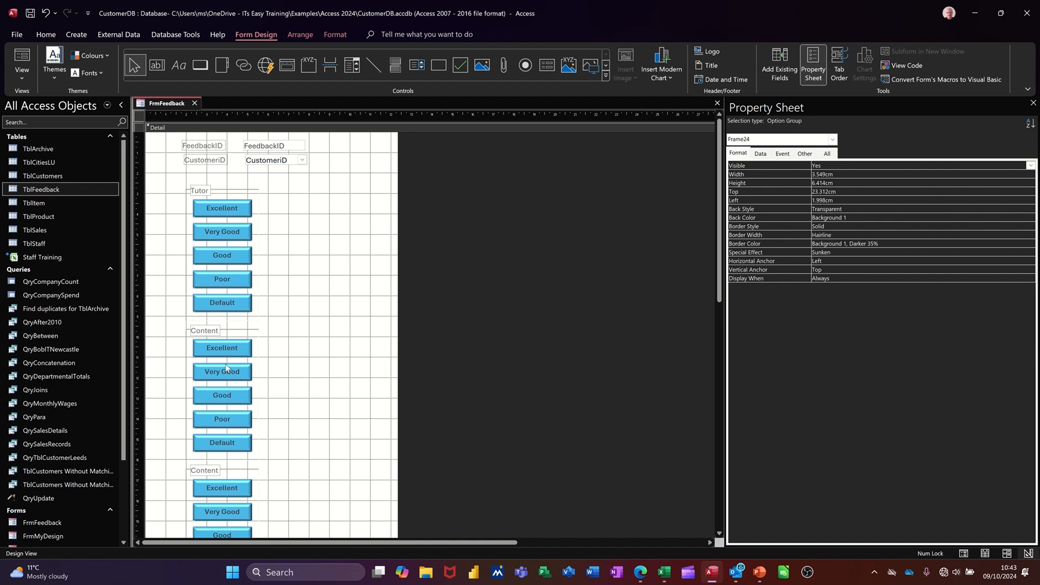
Move the original Content option group beside the Tutor group and line up its top edge with the Tutor frame.
click(186, 333)
drag(241, 330, 323, 195)
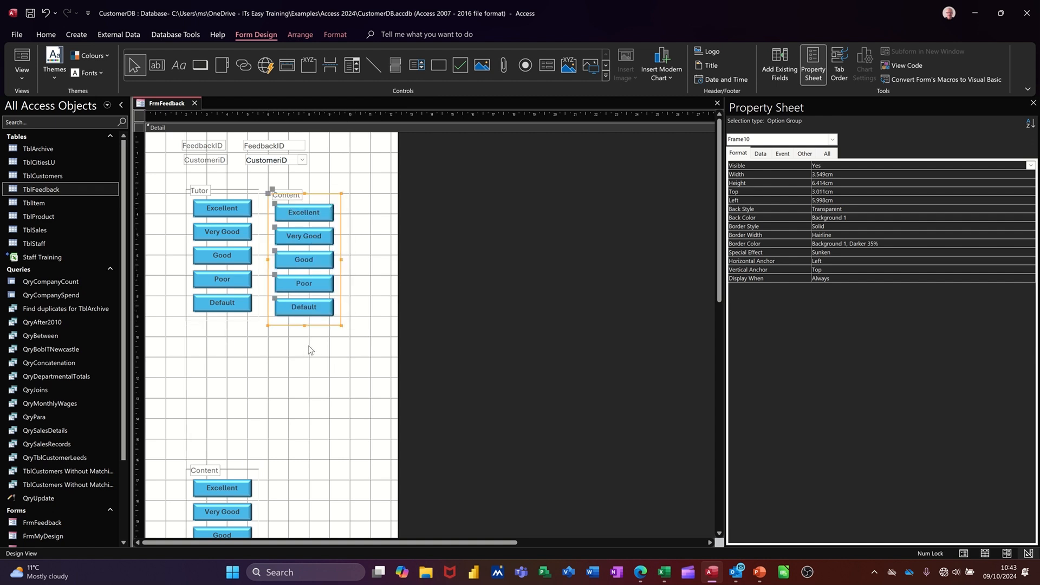
key(Up)
key(Up)
key(Up)
key(Up)
key(Up)
key(Up)
key(Up)
key(Up)
key(Up)
key(Up)
key(Up)
key(Up)
key(Up)
key(Up)
key(Up)
key(Up)
key(Up)
key(Up)
key(Up)
key(Up)
key(Down)
key(Down)
key(Down)
key(Down)
key(Down)
key(Down)
key(Down)
key(Down)
key(Down)
key(Down)
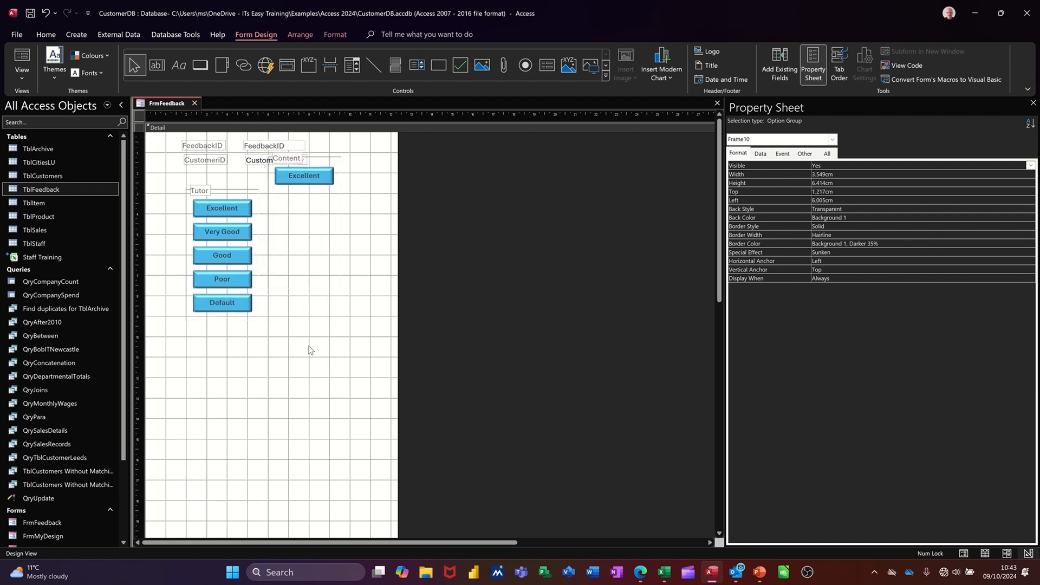
key(Down)
key(Down)
key(Down)
key(Down)
key(Down)
key(Down)
key(Down)
key(Down)
key(Down)
key(Down)
key(Down)
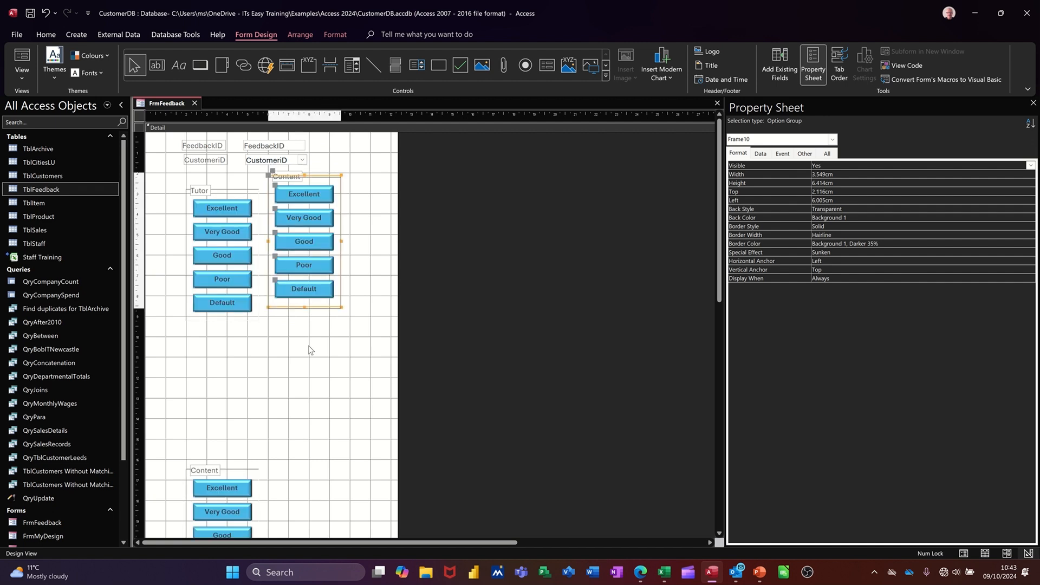
key(Down)
key(Down)
key(Down)
key(Down)
key(Down)
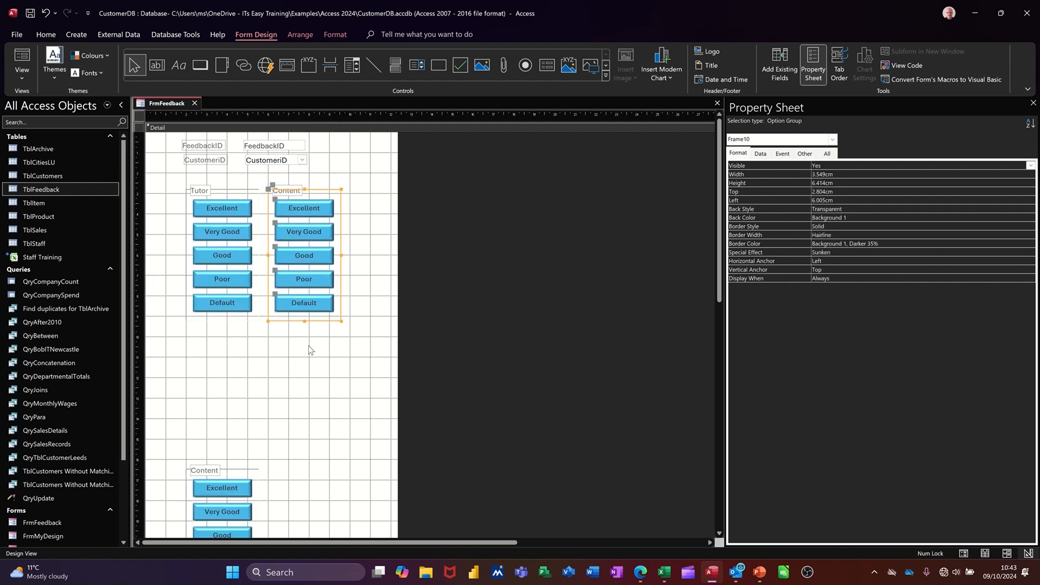
Move the two copied option groups up into the same row, side by side after the Content group.
click(186, 476)
drag(186, 476, 364, 193)
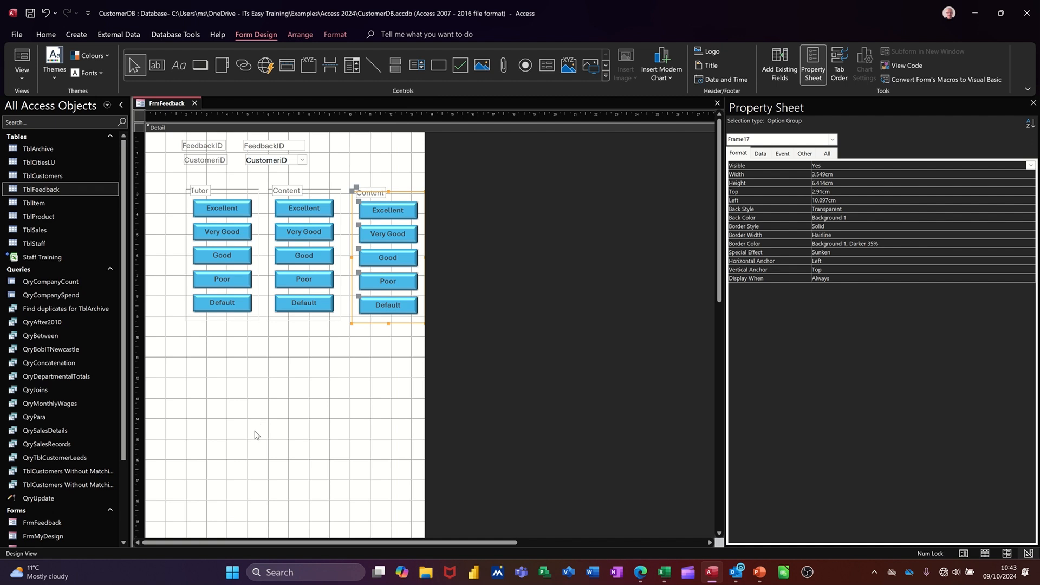
scroll(257, 439, down, 2)
scroll(258, 443, down, 1)
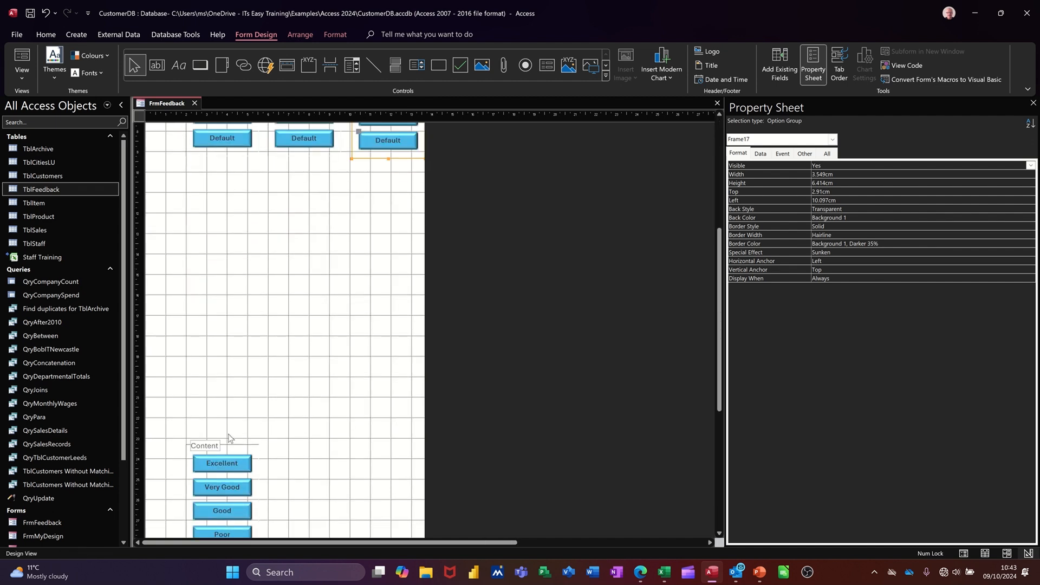
click(187, 448)
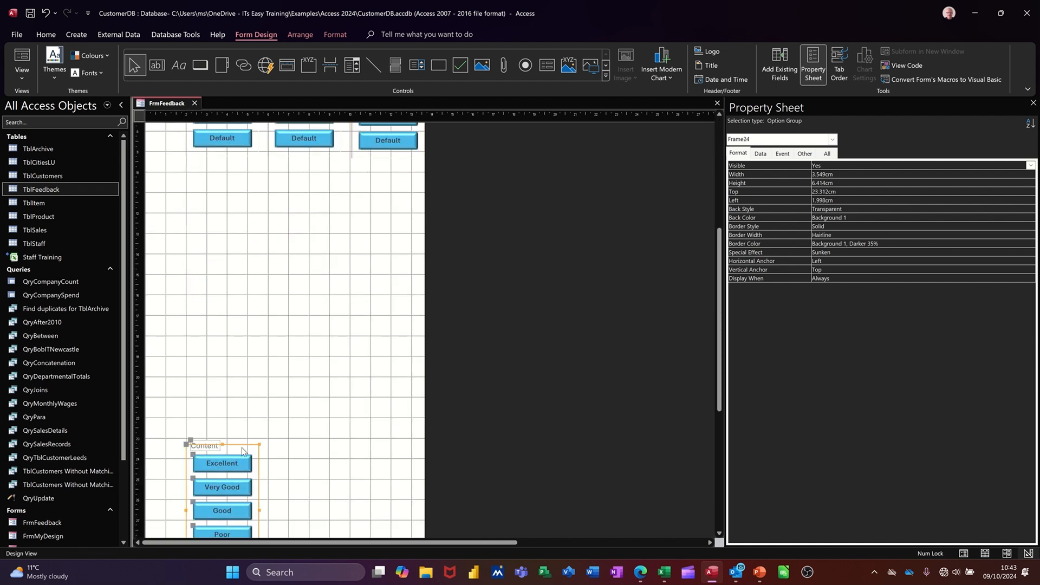
drag(242, 443, 492, 133)
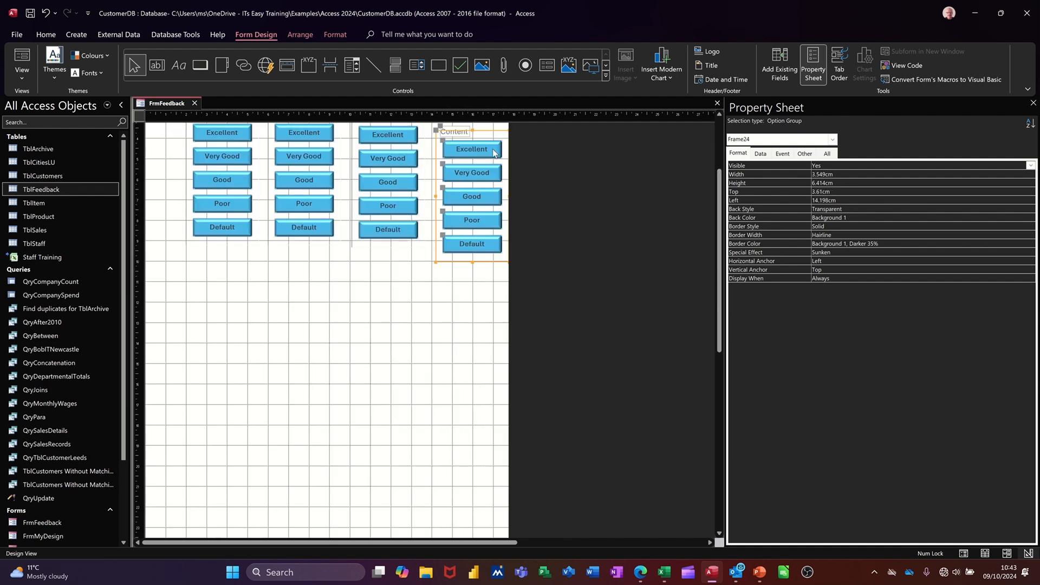
scroll(567, 232, up, 2)
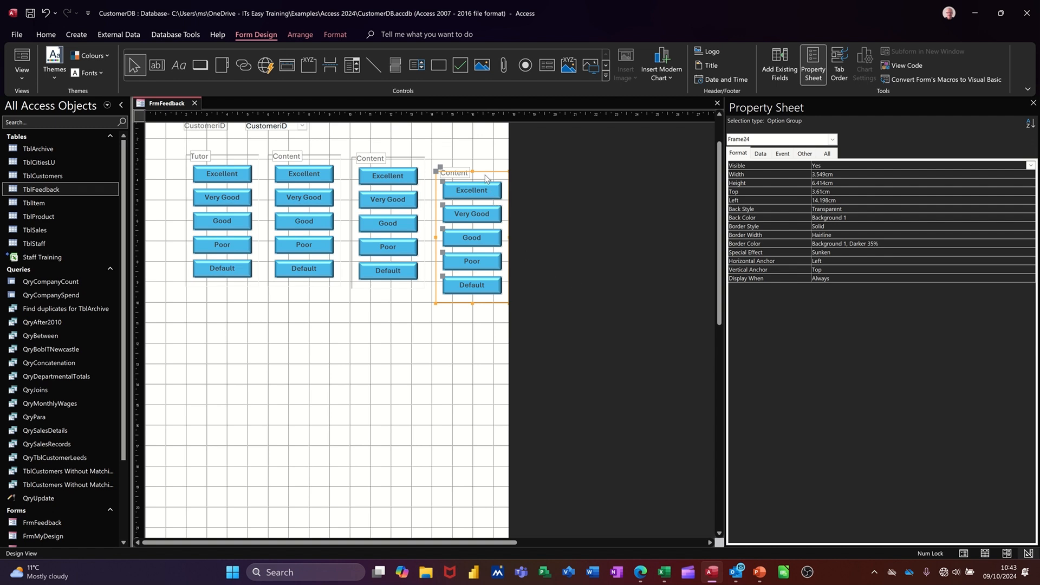
drag(486, 174, 483, 160)
Set the third option group's Control Source to the Pace field and its caption label to Pace.
click(353, 165)
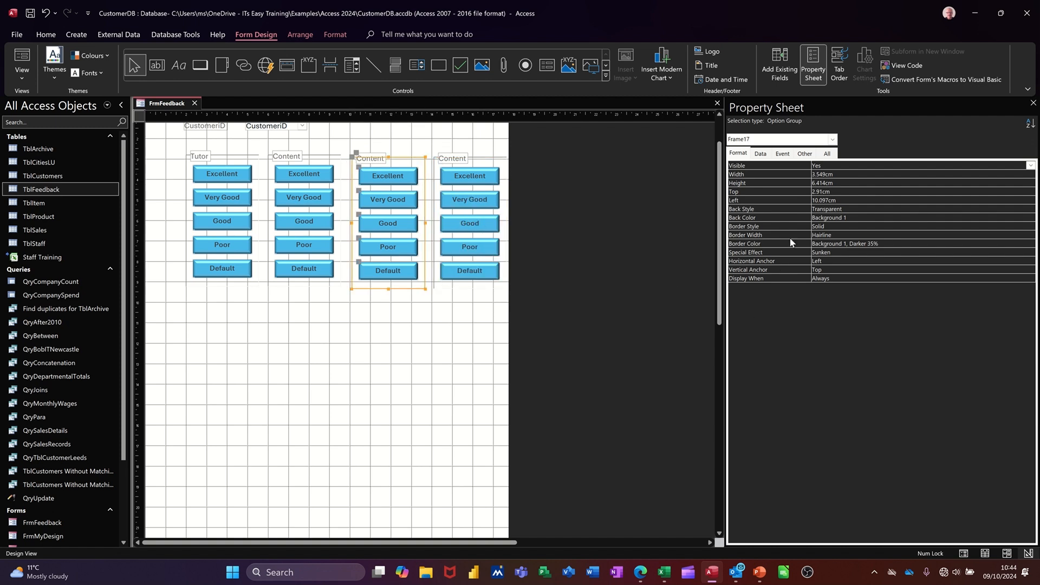
click(763, 155)
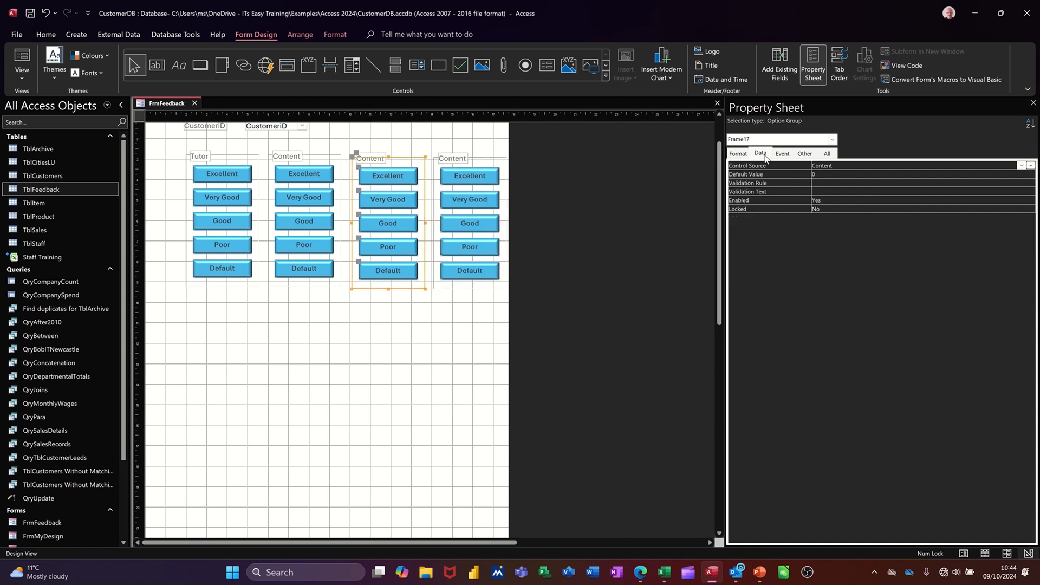
click(1020, 165)
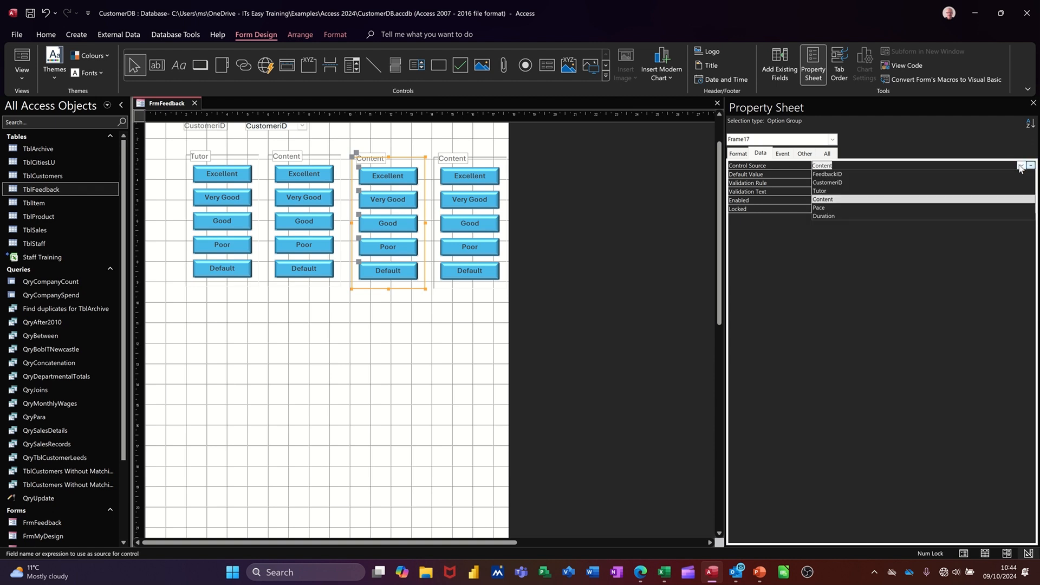
click(903, 208)
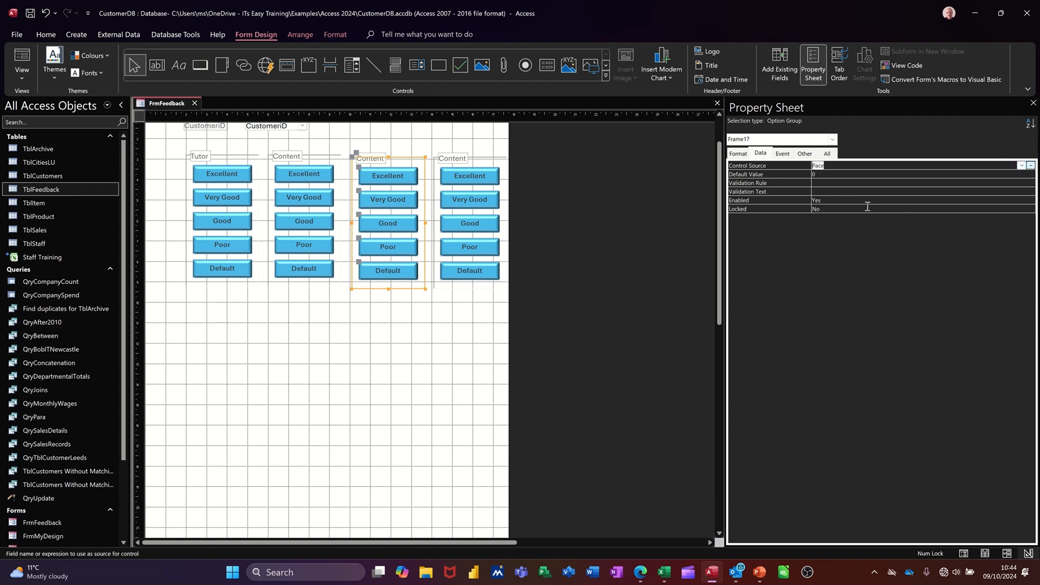
click(376, 162)
double_click(376, 162)
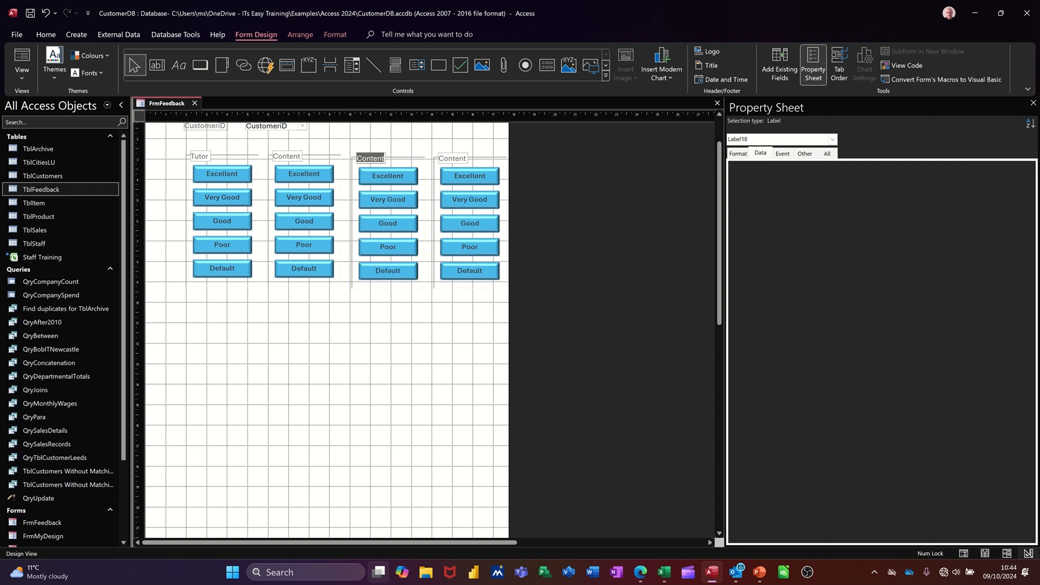
text(Pace)
click(379, 440)
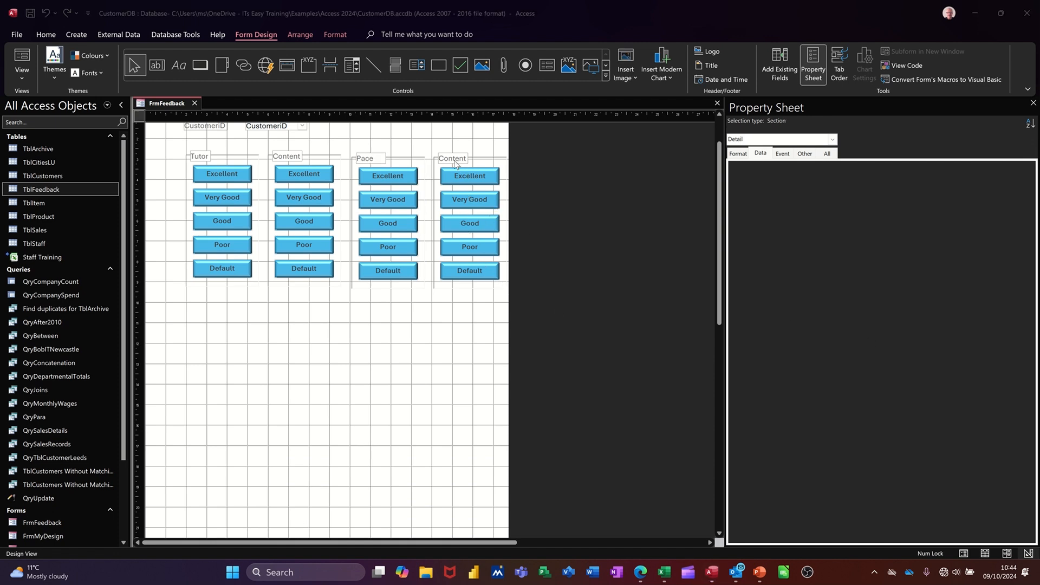
Change the fourth option group's caption label to Duration and its Control Source to the Duration field.
click(455, 161)
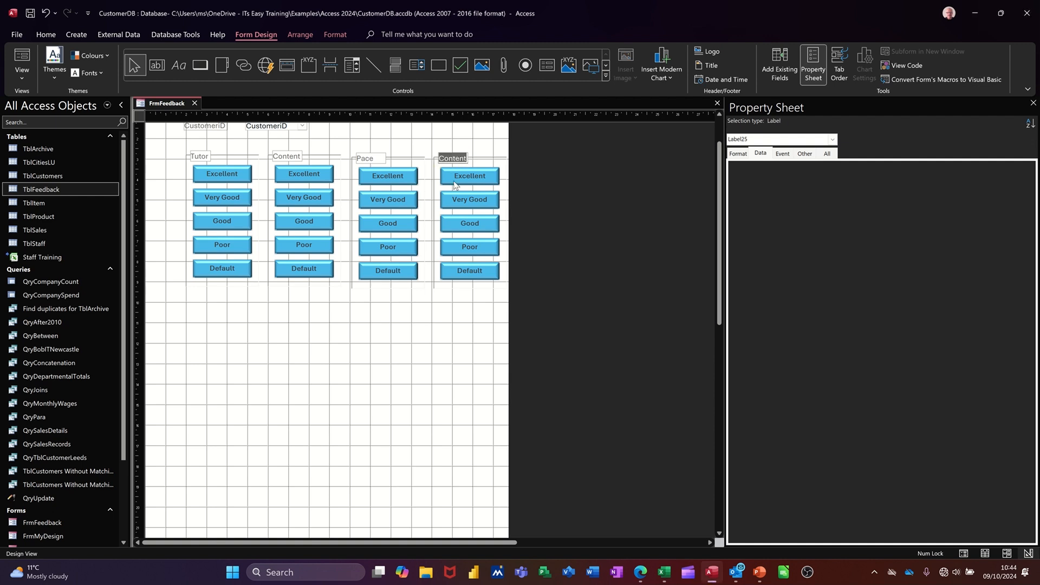
text(Duration)
click(466, 347)
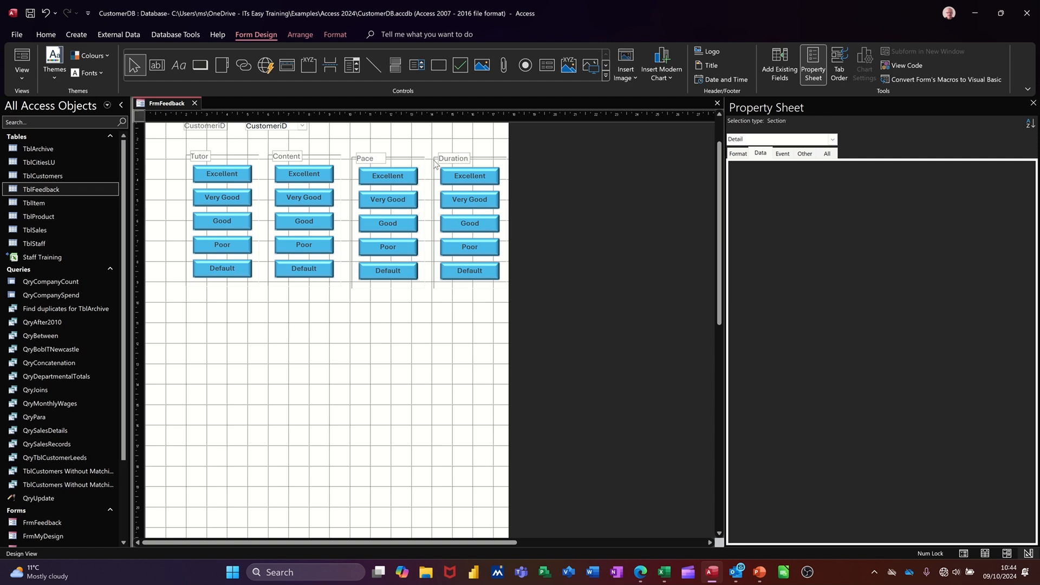
click(435, 164)
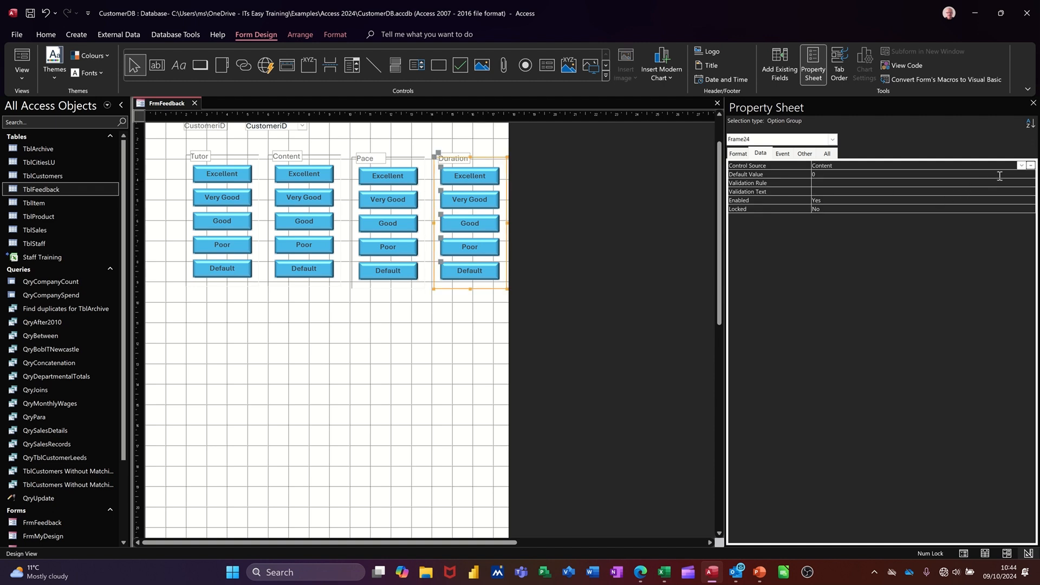
click(1020, 168)
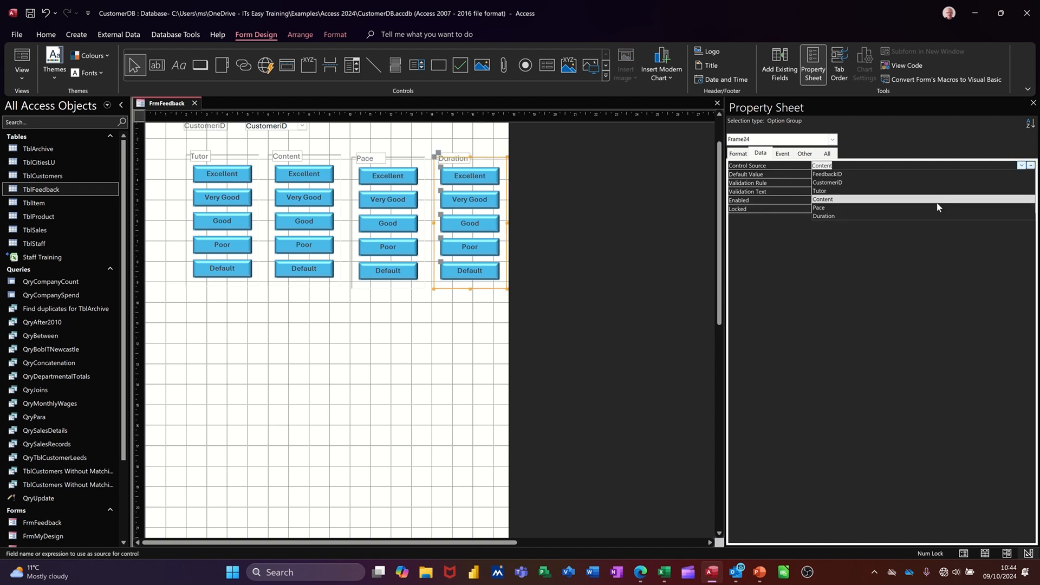
click(925, 213)
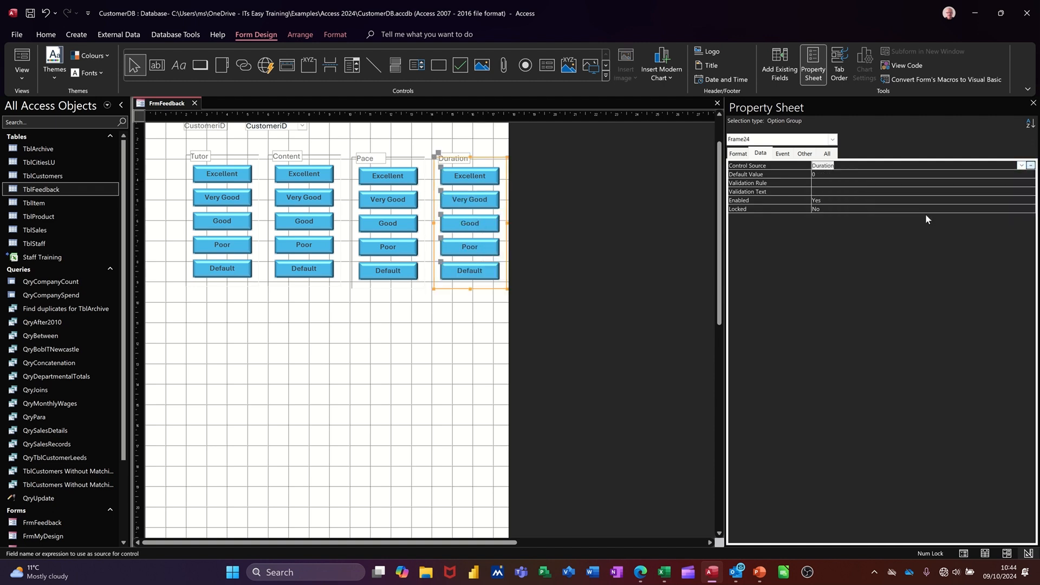
Close the Property Sheet and shorten the form's Detail section to end just below the option groups.
click(1033, 103)
click(363, 343)
scroll(392, 344, down, 2)
scroll(382, 379, down, 7)
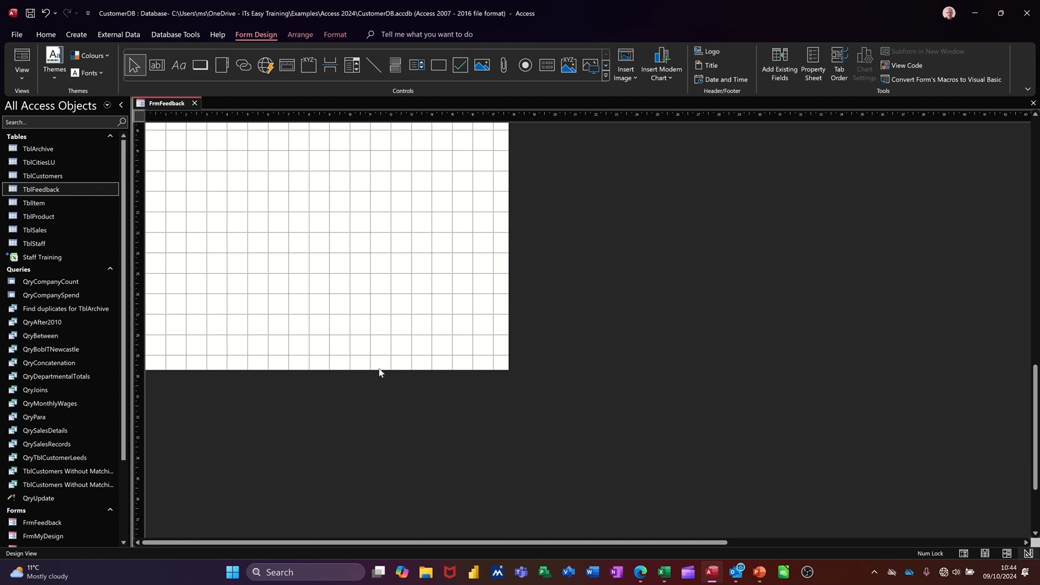
scroll(407, 136, up, 5)
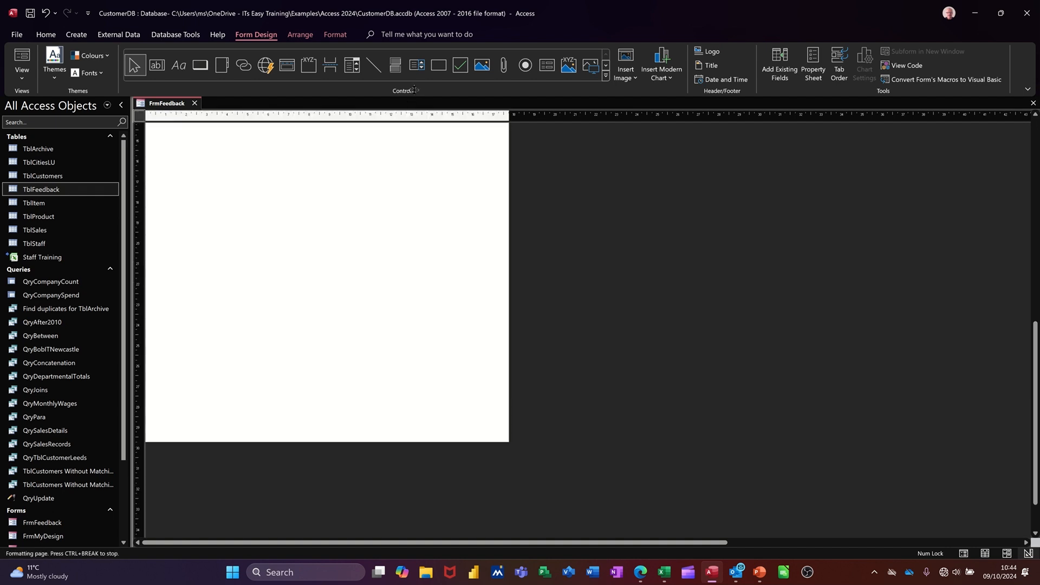
scroll(386, 177, up, 5)
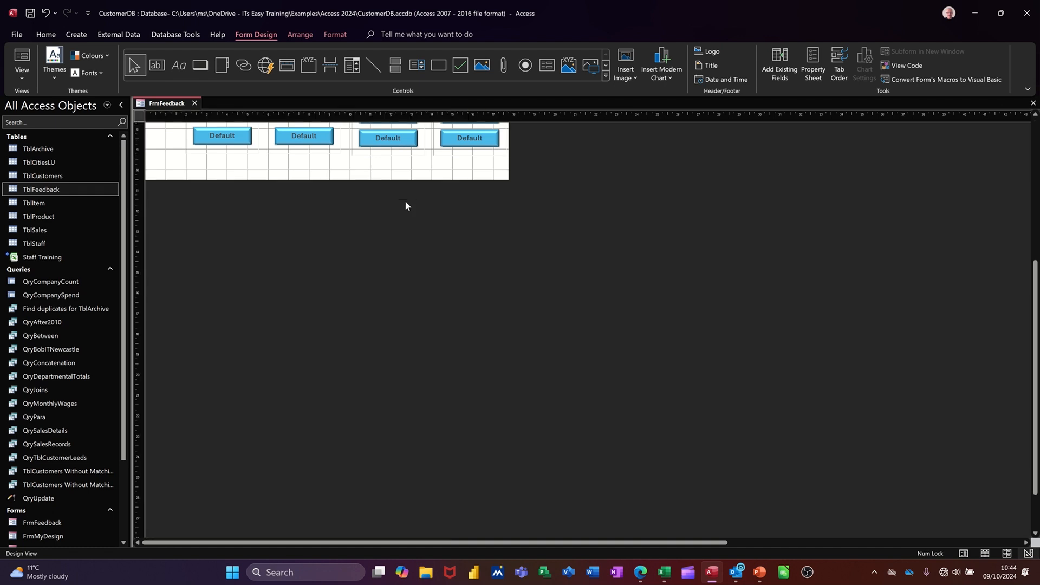
scroll(401, 210, up, 3)
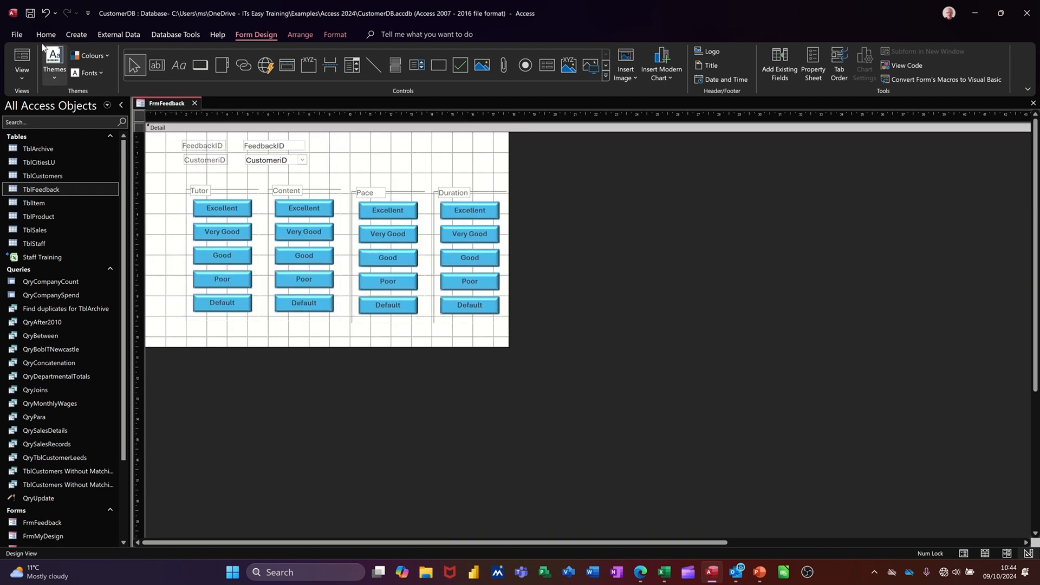
Save FrmFeedback and, in Form View, start a new feedback record for the fifth listed customer.
click(30, 15)
click(22, 61)
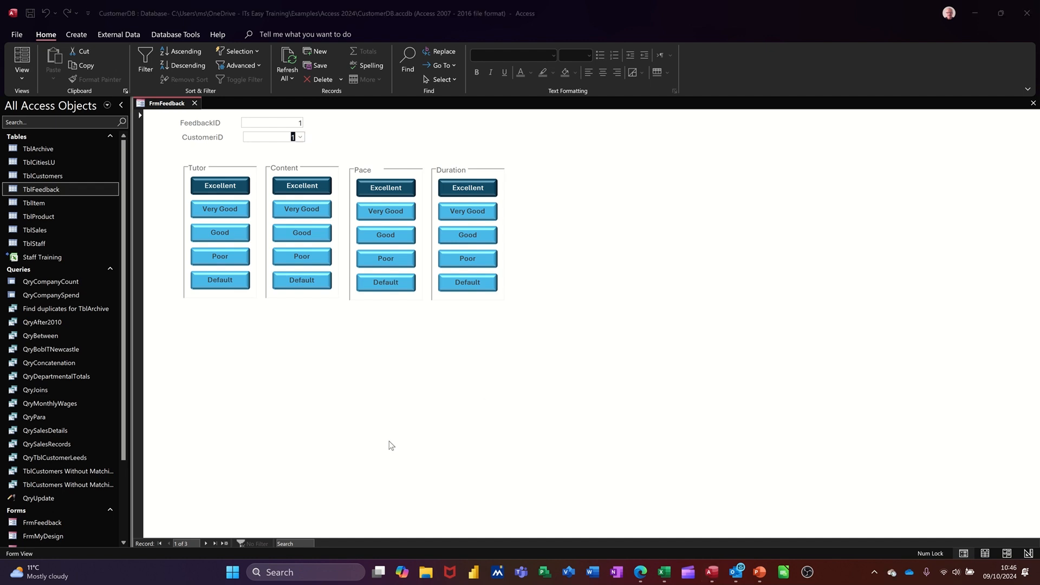
click(225, 544)
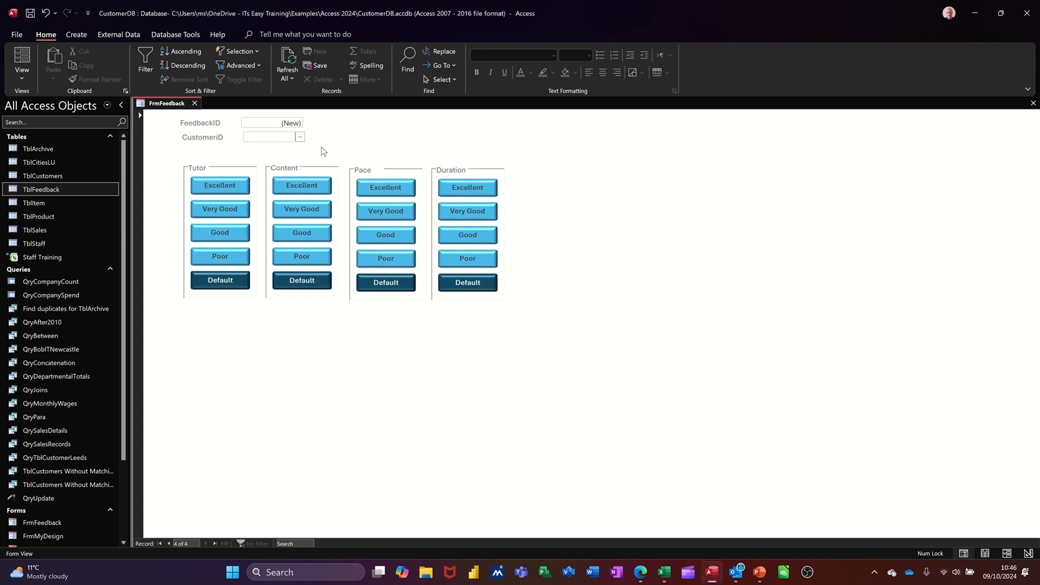
click(301, 137)
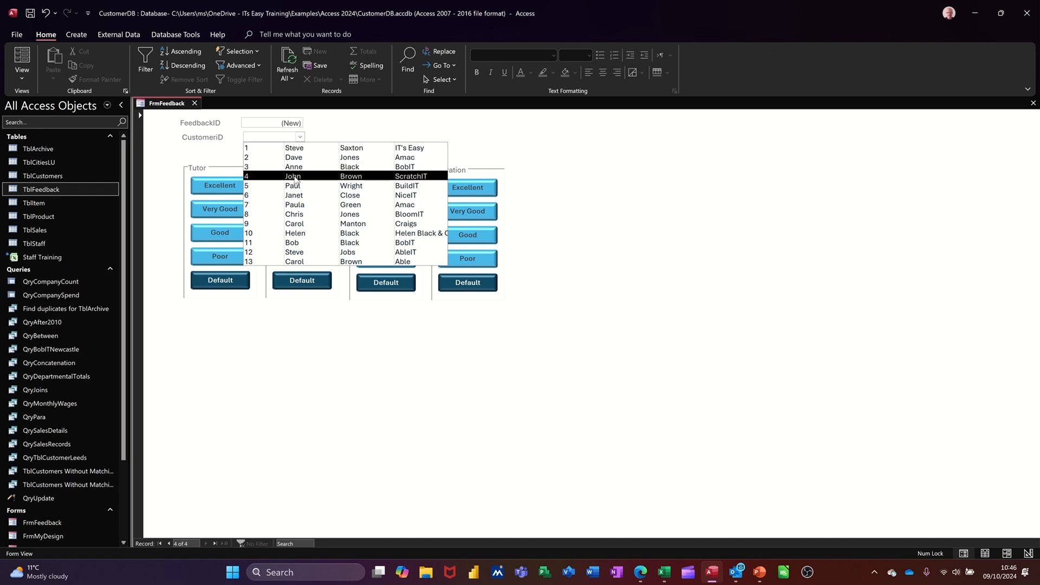
click(294, 190)
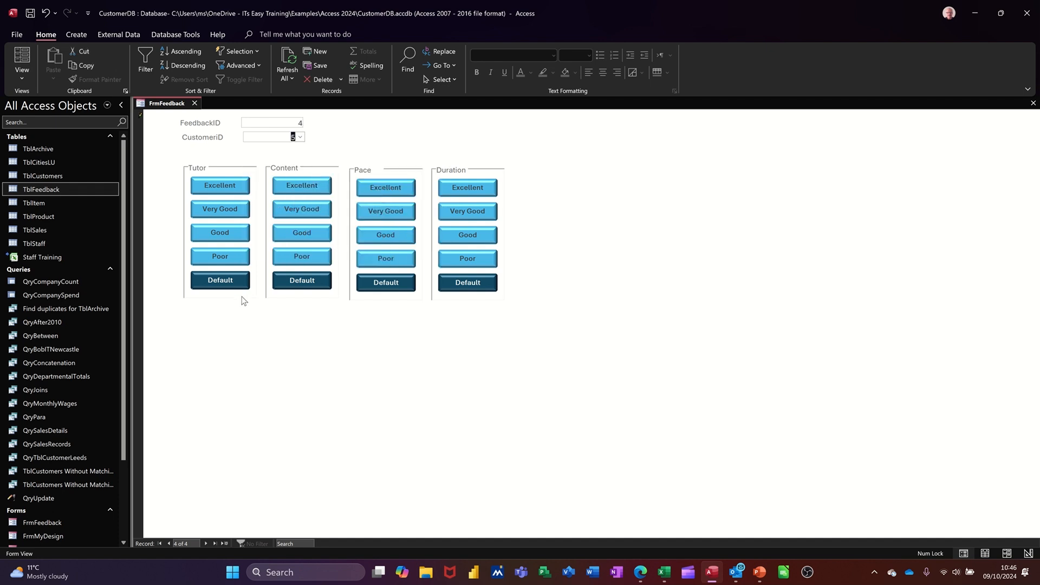
Rate Tutor, Content, Pace and Duration all as Very Good in the new feedback record.
click(221, 216)
click(310, 213)
click(412, 212)
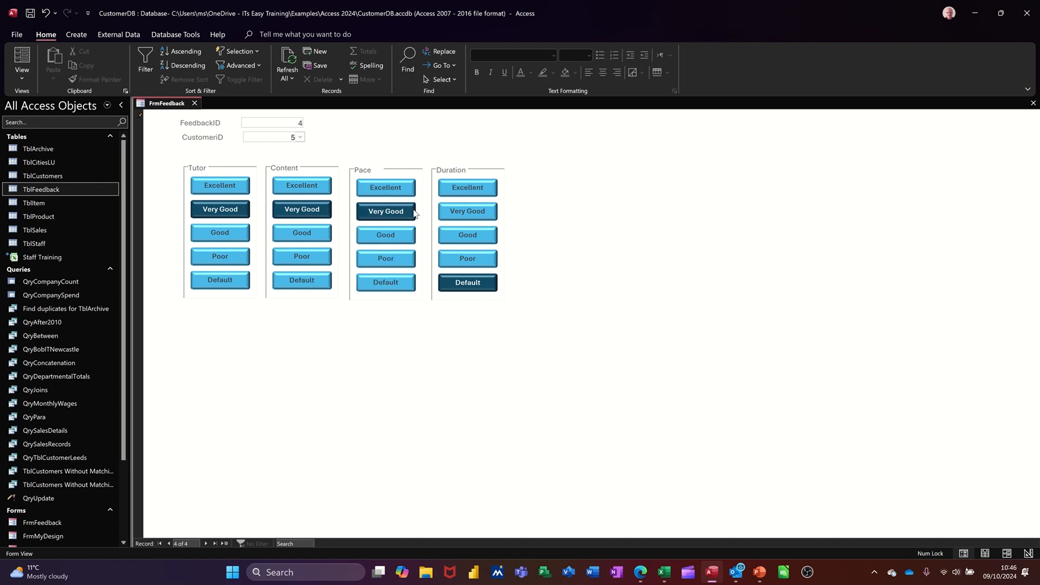
click(467, 211)
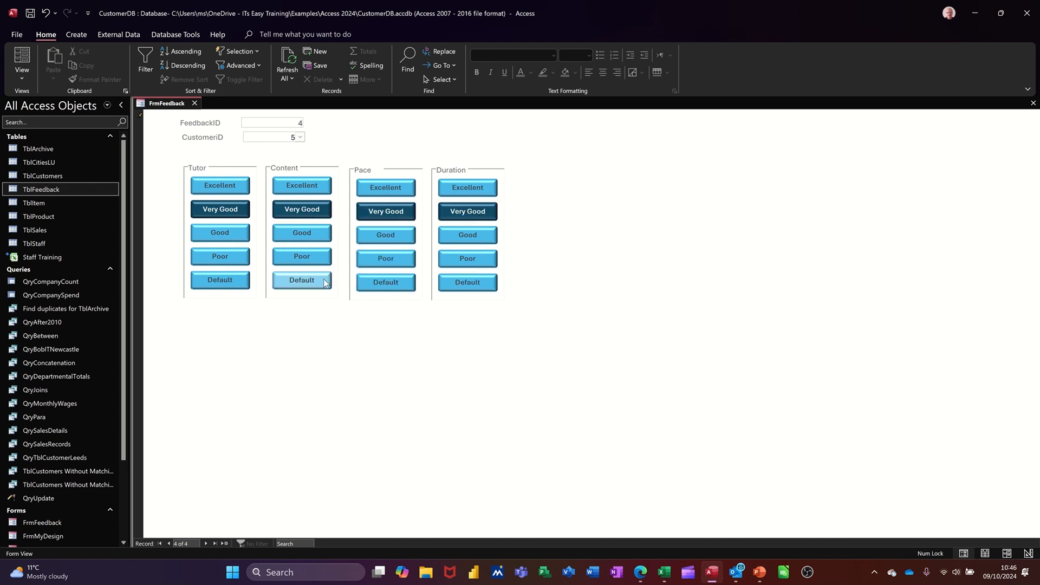
Add a new feedback record for the seventh listed customer, rating Tutor, Content, Pace and Duration all as Good.
click(225, 543)
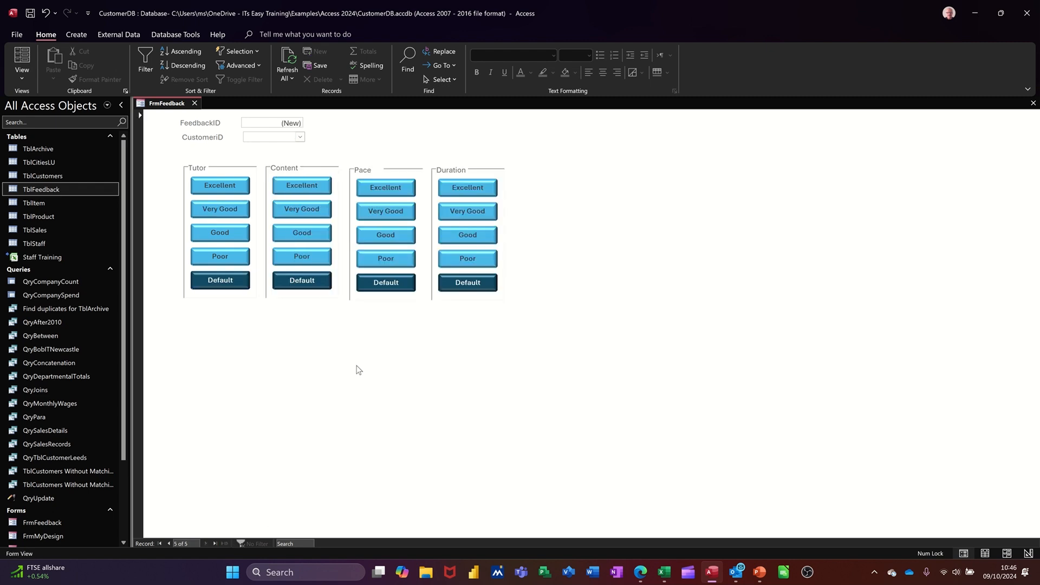
click(217, 233)
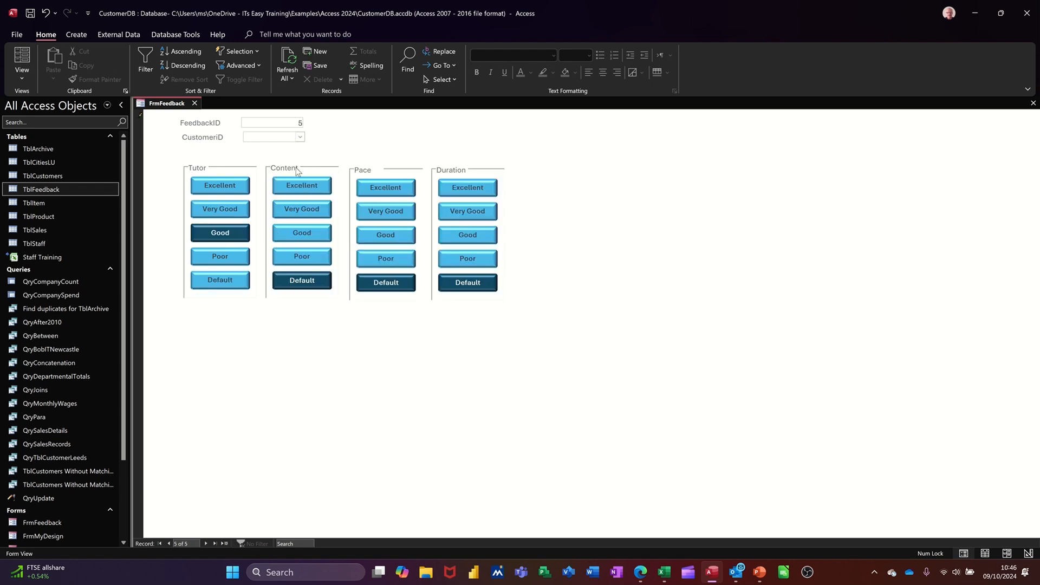
click(299, 137)
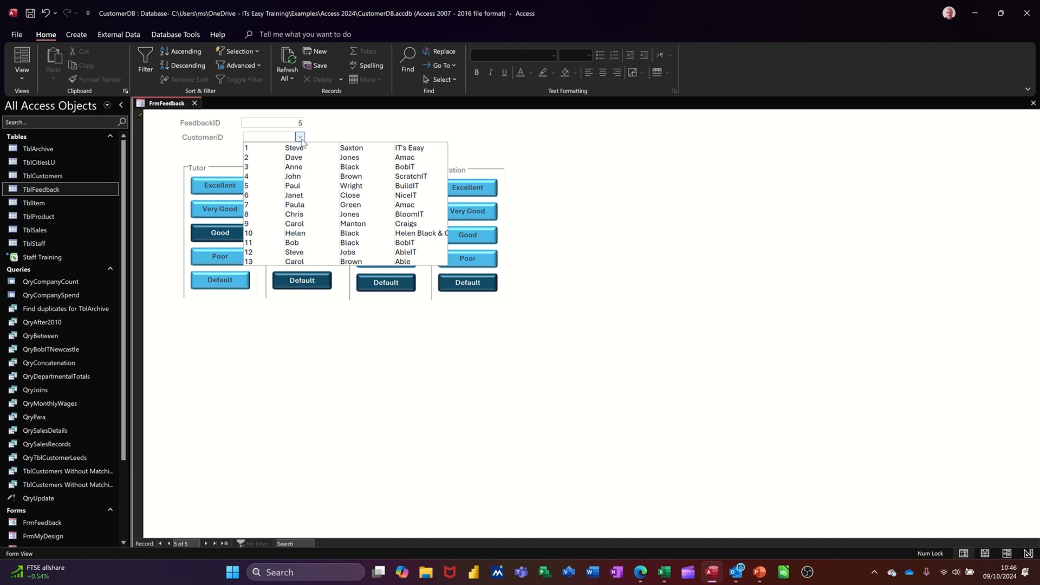
click(292, 205)
click(300, 237)
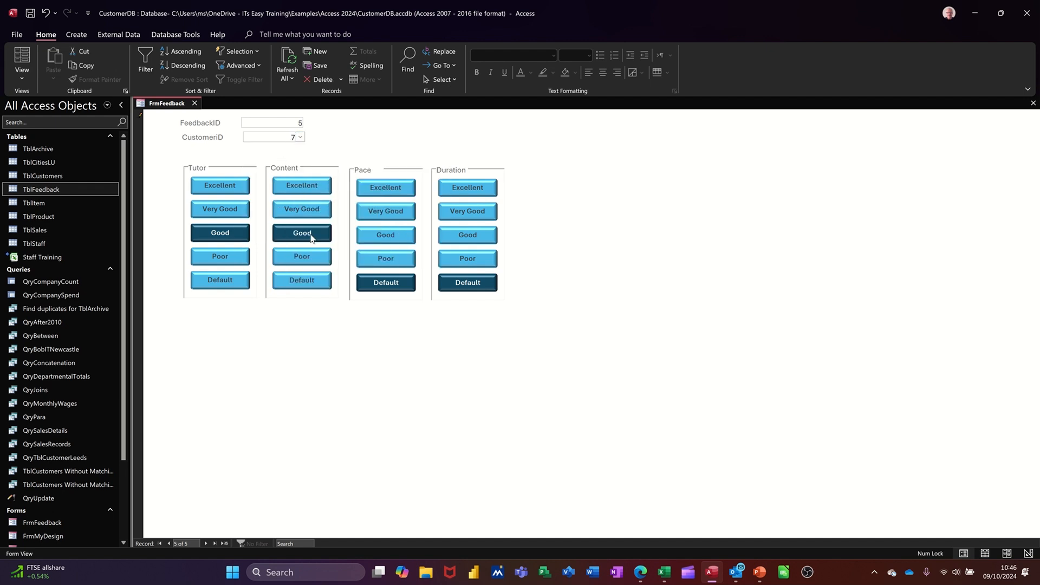
click(386, 236)
click(465, 238)
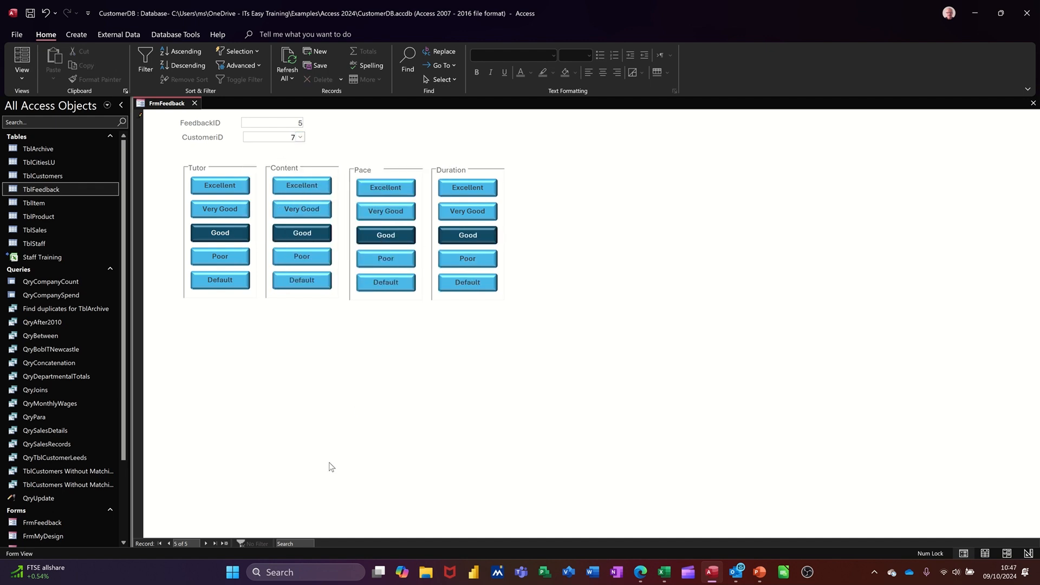
Add a feedback record for the twelfth listed customer, rating Tutor Very Good, Content Good, Pace Very Good and Duration Excellent.
click(225, 543)
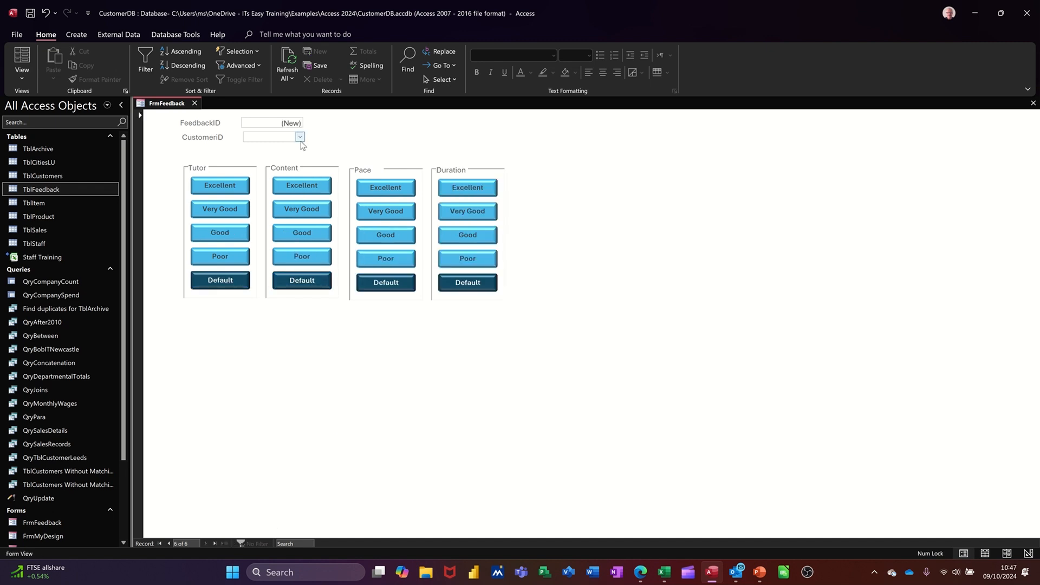
click(300, 137)
click(276, 254)
click(218, 210)
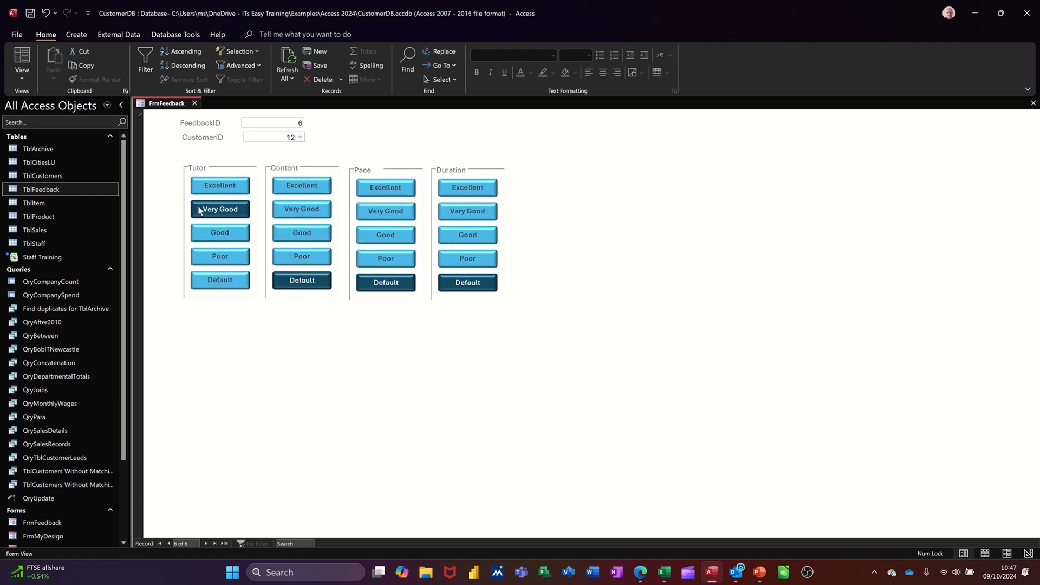
click(294, 234)
click(377, 211)
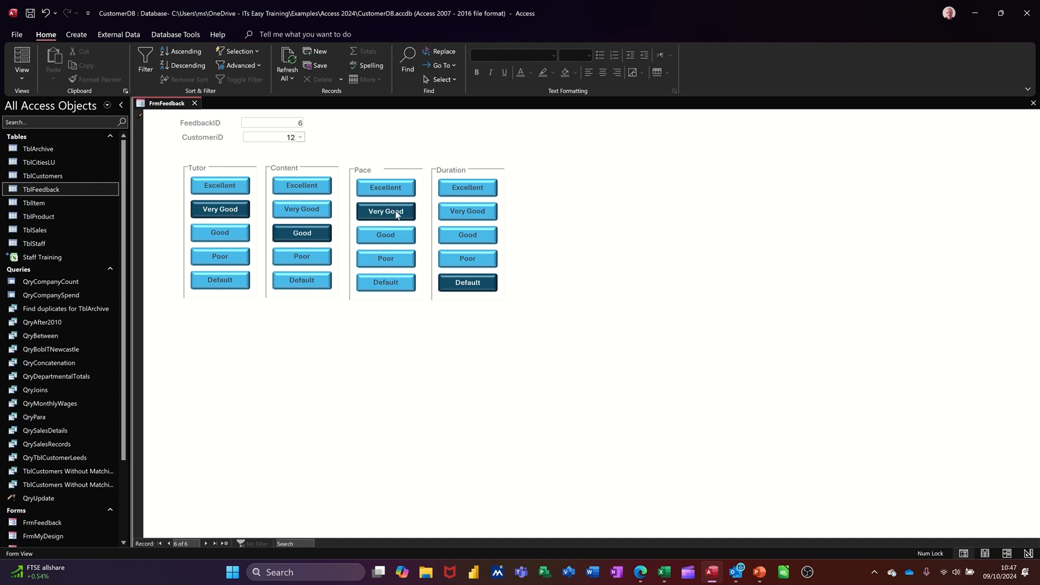
click(464, 190)
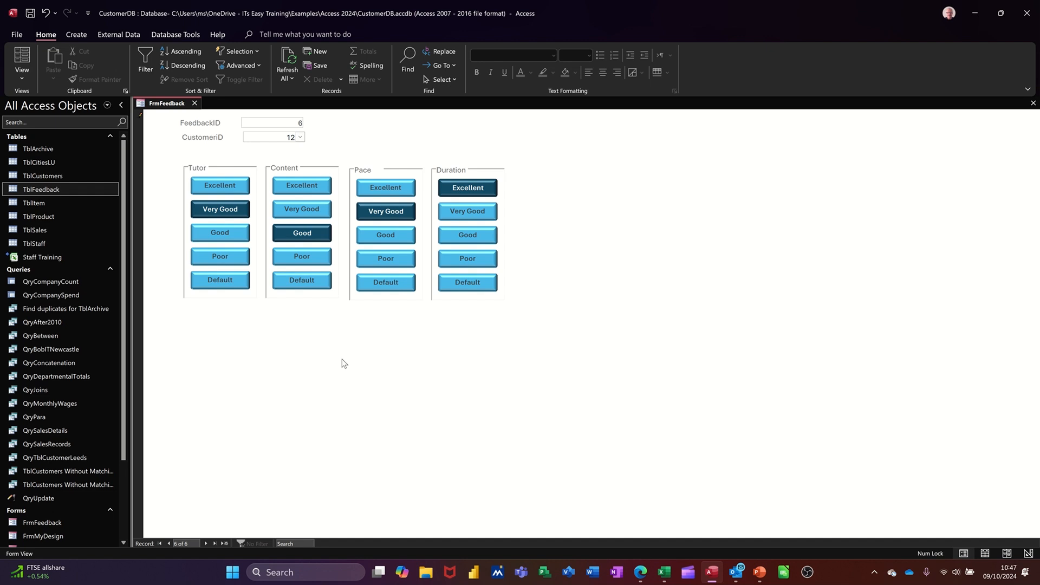
Close FrmFeedback and open TblFeedback to review the numeric ratings stored for the feedback records.
key(ctrl+plus)
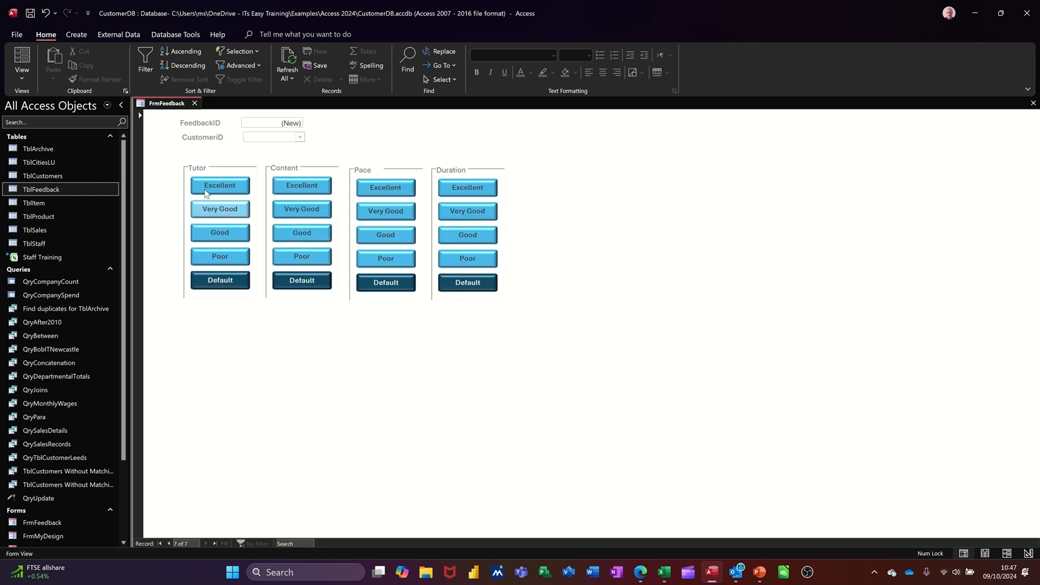
click(195, 104)
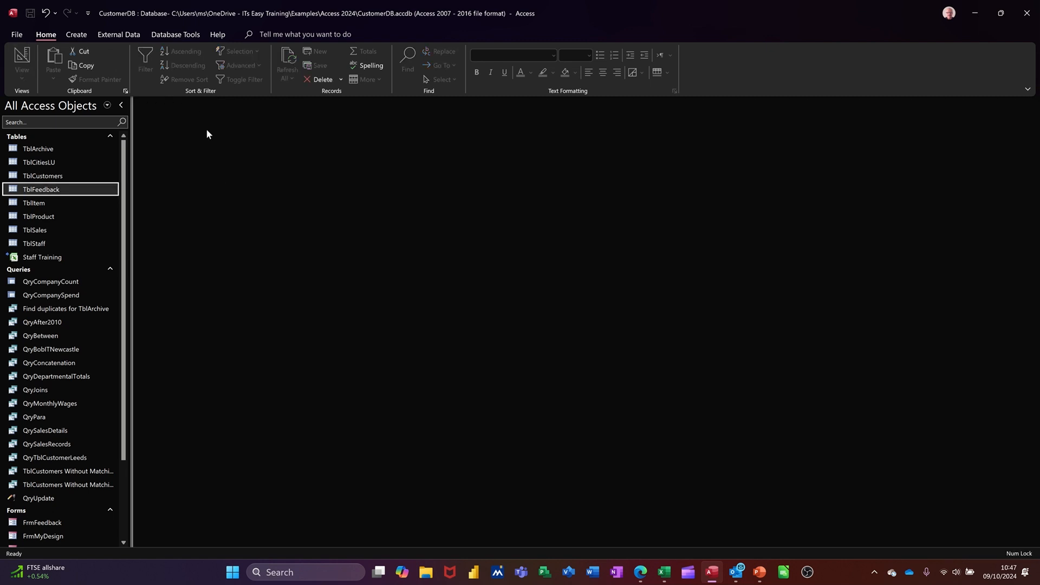
double_click(82, 189)
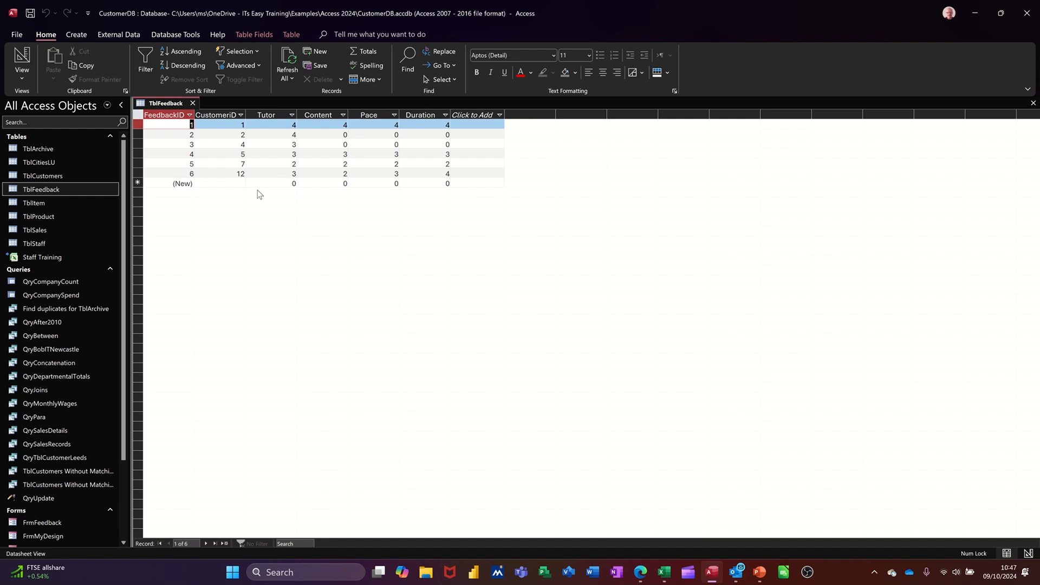
Reopen FrmFeedback in Form View alongside the open TblFeedback table.
scroll(93, 332, down, 1)
scroll(93, 330, down, 1)
double_click(89, 421)
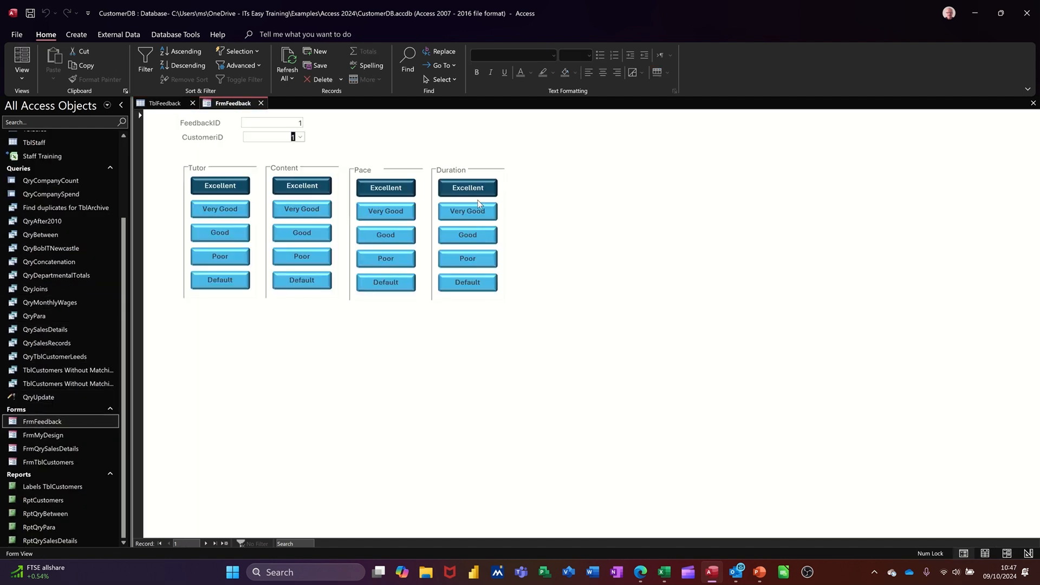